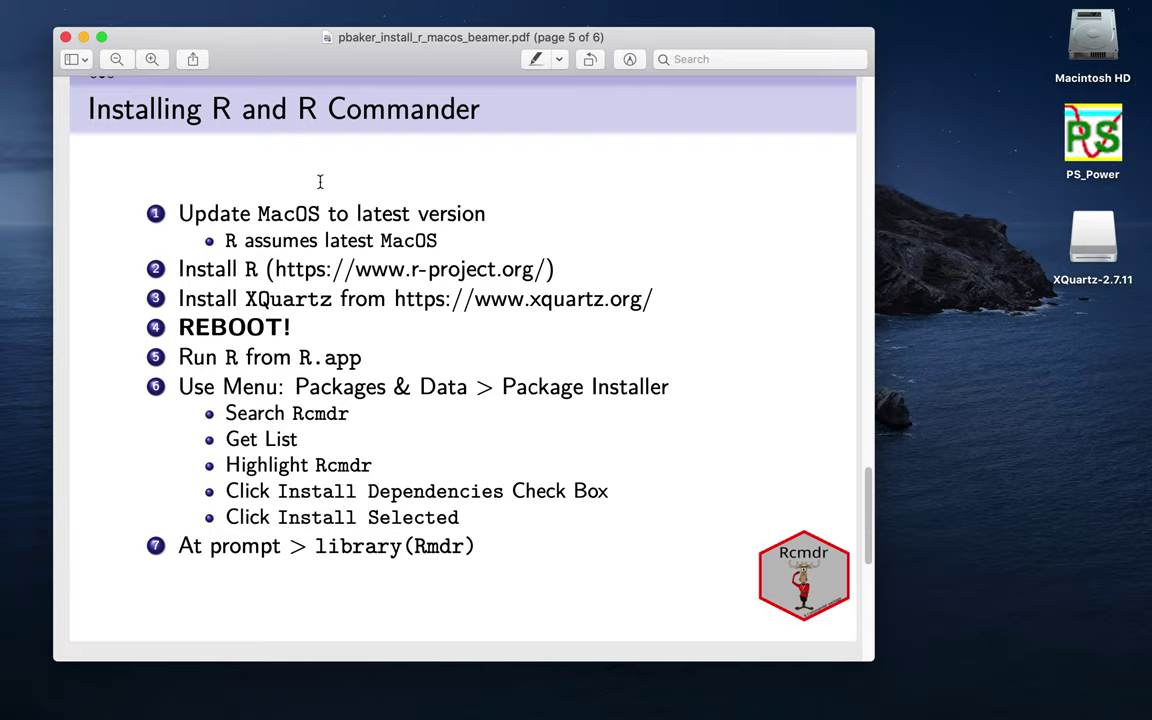
Check this Mac's macOS version details and look for macOS software updates.
{"action": "mouse_move", "coordinate": [167, 4]}
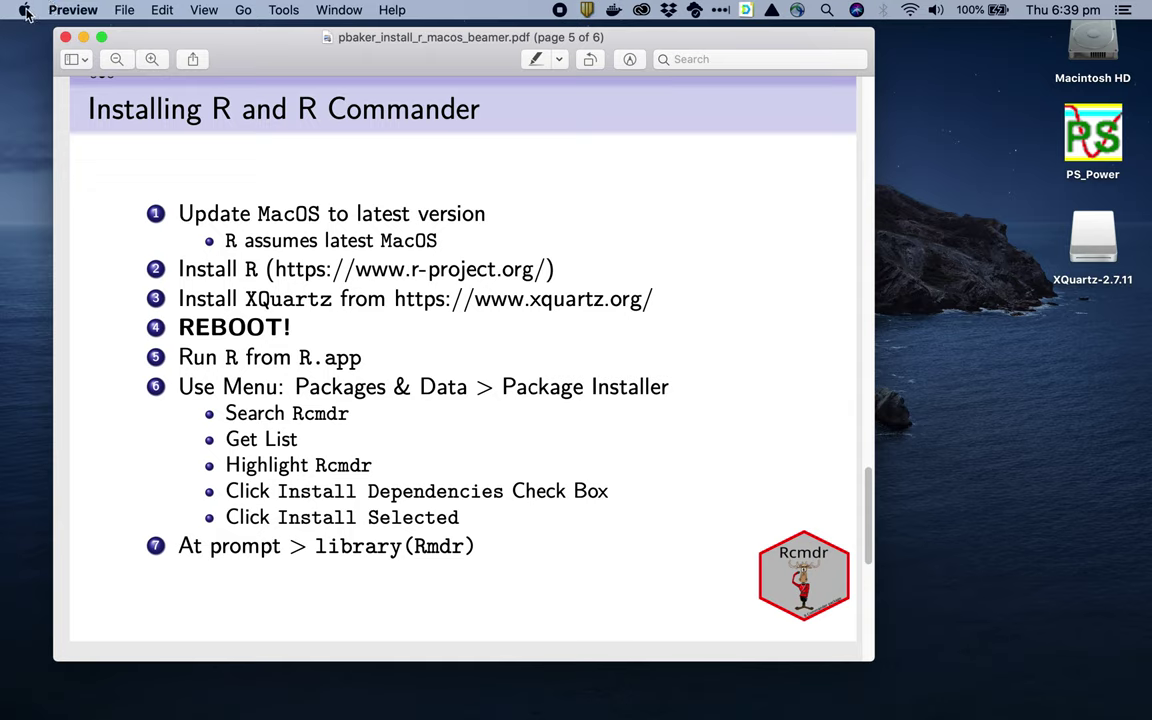
{"action": "left_click", "coordinate": [26, 11]}
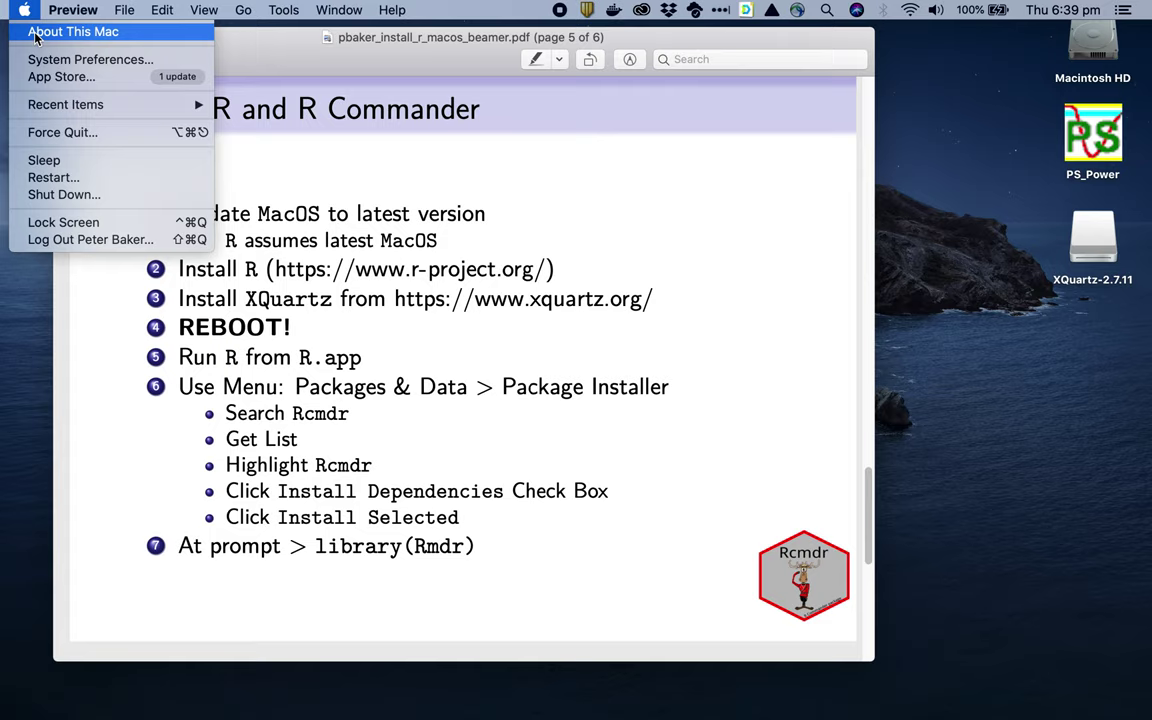
{"action": "left_click", "coordinate": [36, 33]}
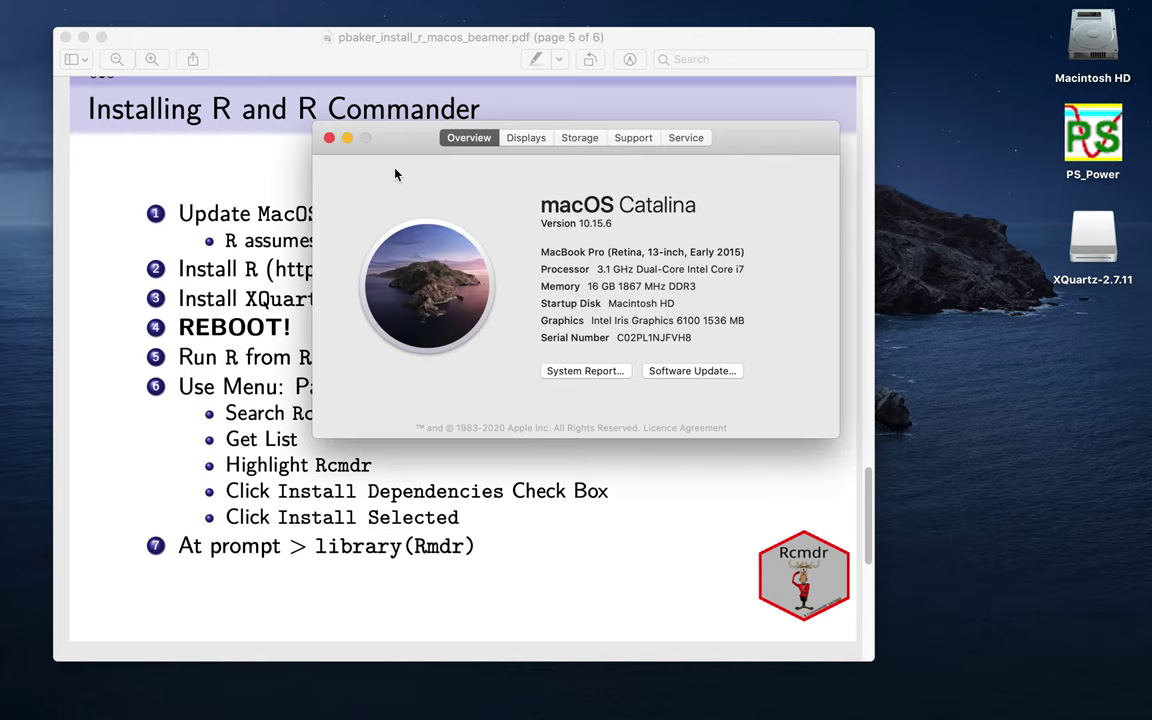
{"action": "mouse_move", "coordinate": [55, 8]}
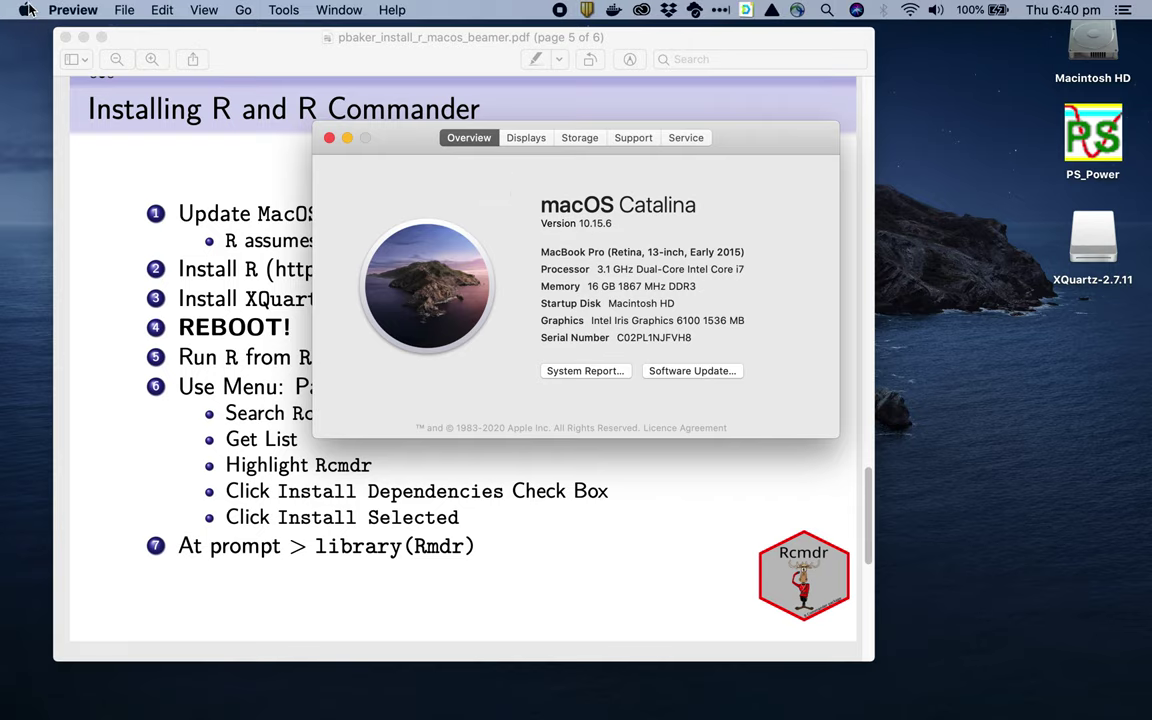
{"action": "left_click", "coordinate": [26, 10]}
{"action": "left_click", "coordinate": [60, 31]}
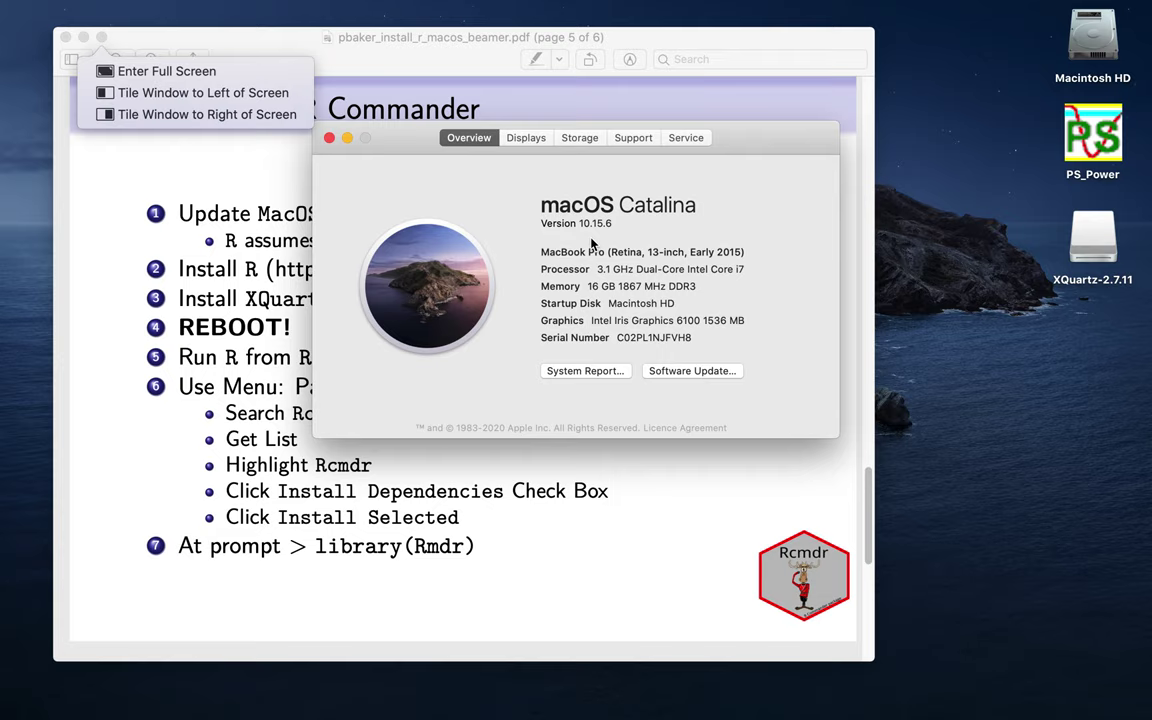
{"action": "left_click", "coordinate": [692, 371]}
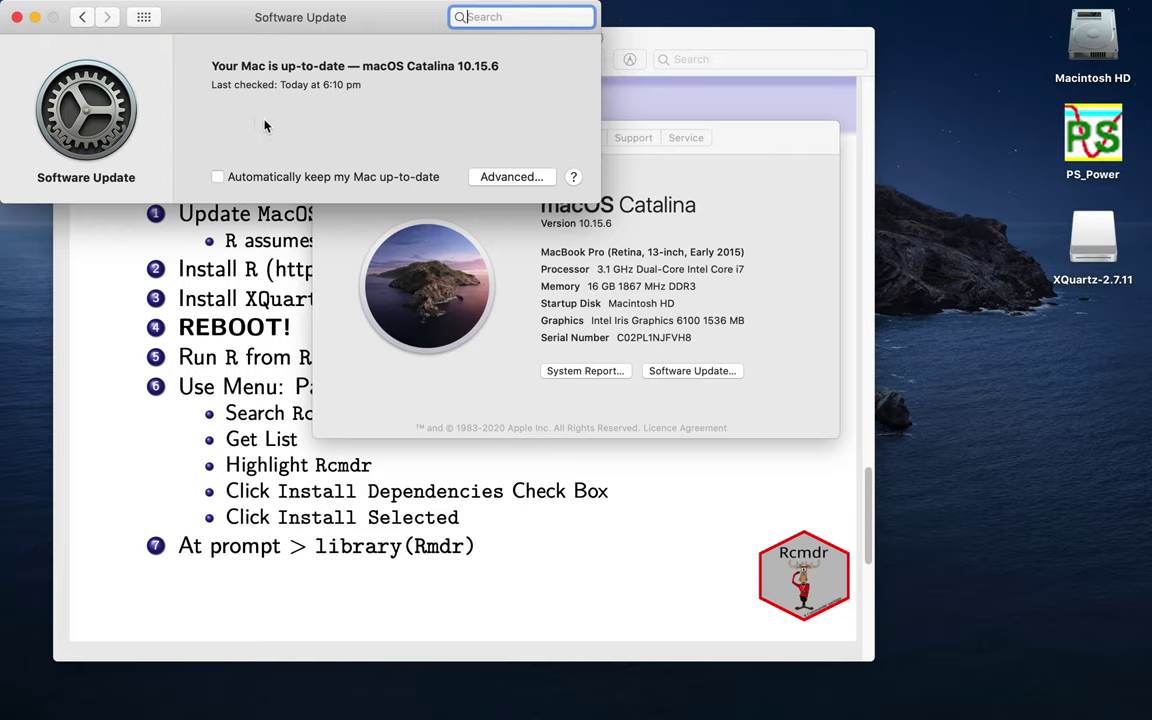
{"action": "left_click", "coordinate": [17, 21]}
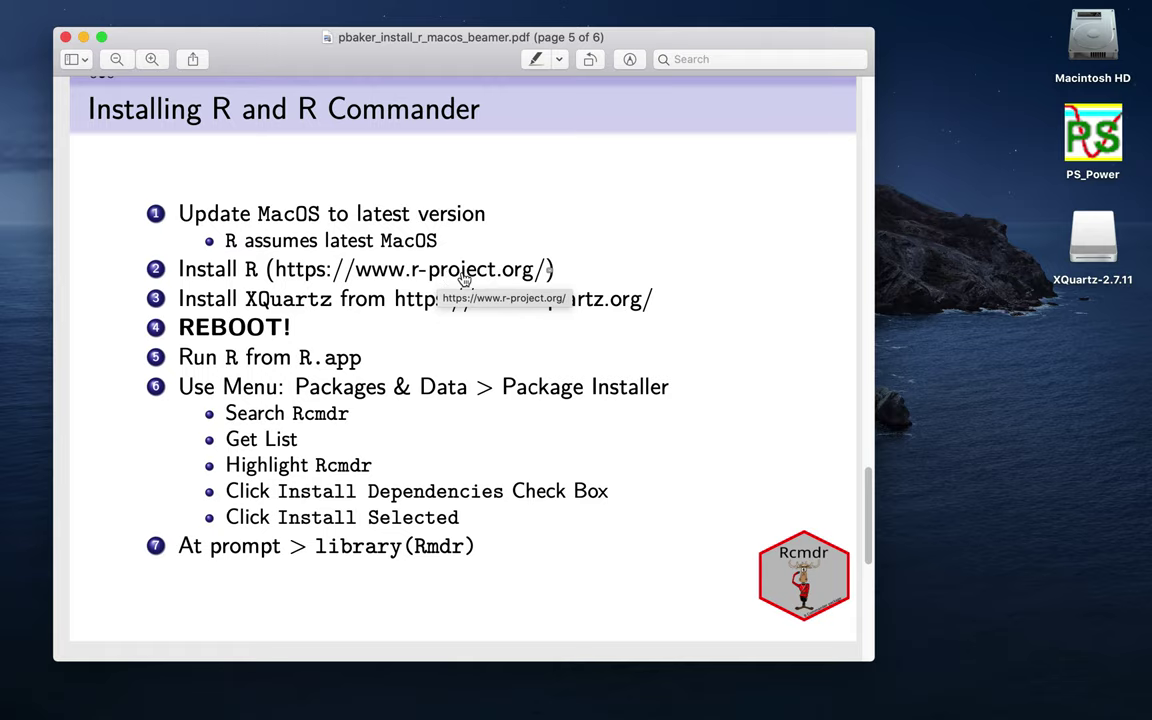
Open r-project.org from the slide, choose the cran.ms.unimelb.edu.au CRAN mirror, and open the Mac download page.
{"action": "left_click", "coordinate": [465, 272]}
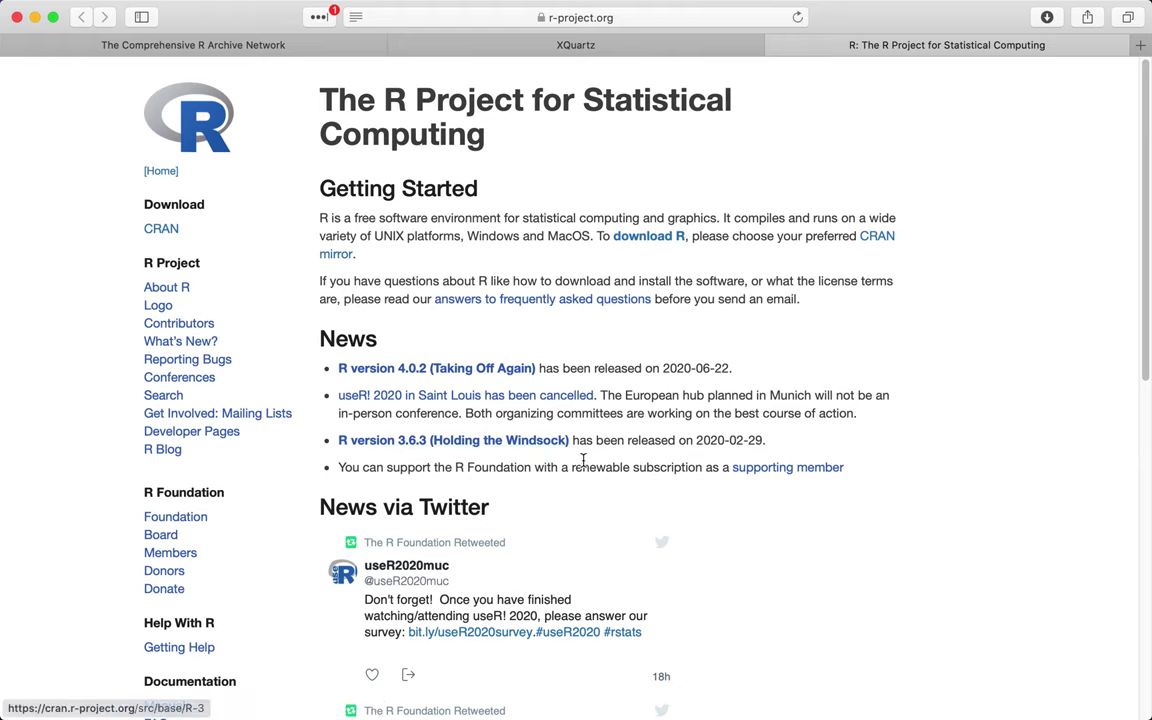
{"action": "scroll", "coordinate": [553, 430], "scroll_direction": "down", "scroll_amount": 5}
{"action": "scroll", "coordinate": [555, 362], "scroll_direction": "down", "scroll_amount": 3}
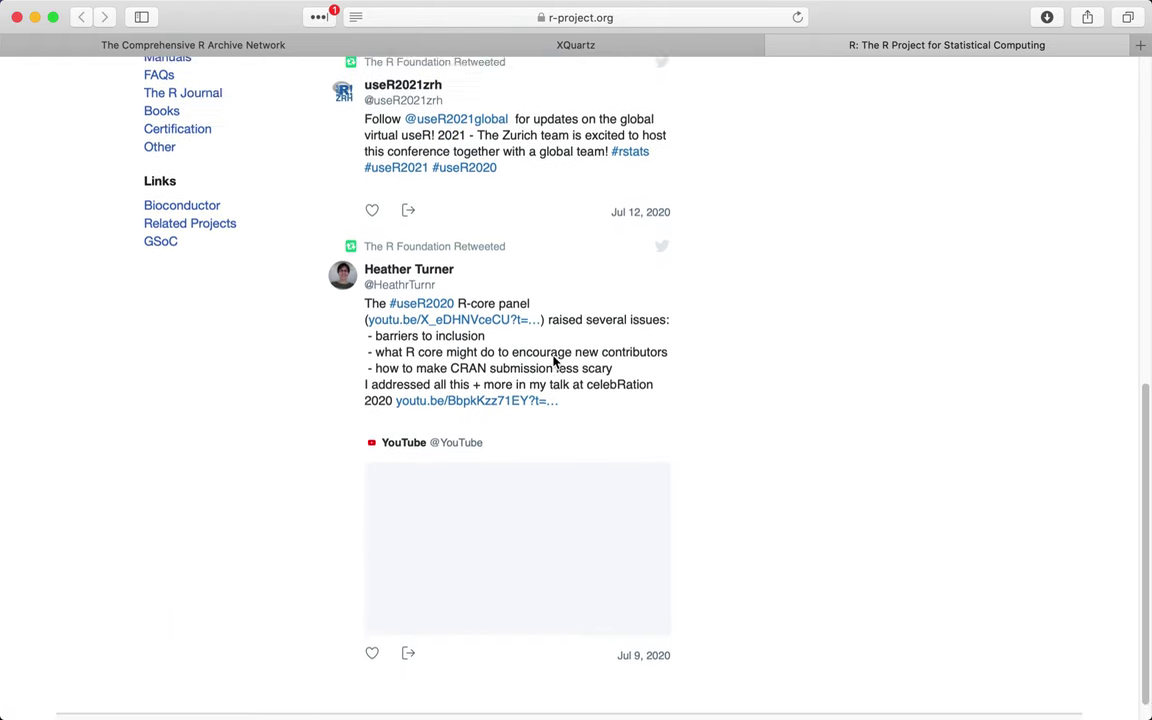
{"action": "scroll", "coordinate": [540, 365], "scroll_direction": "up", "scroll_amount": 10}
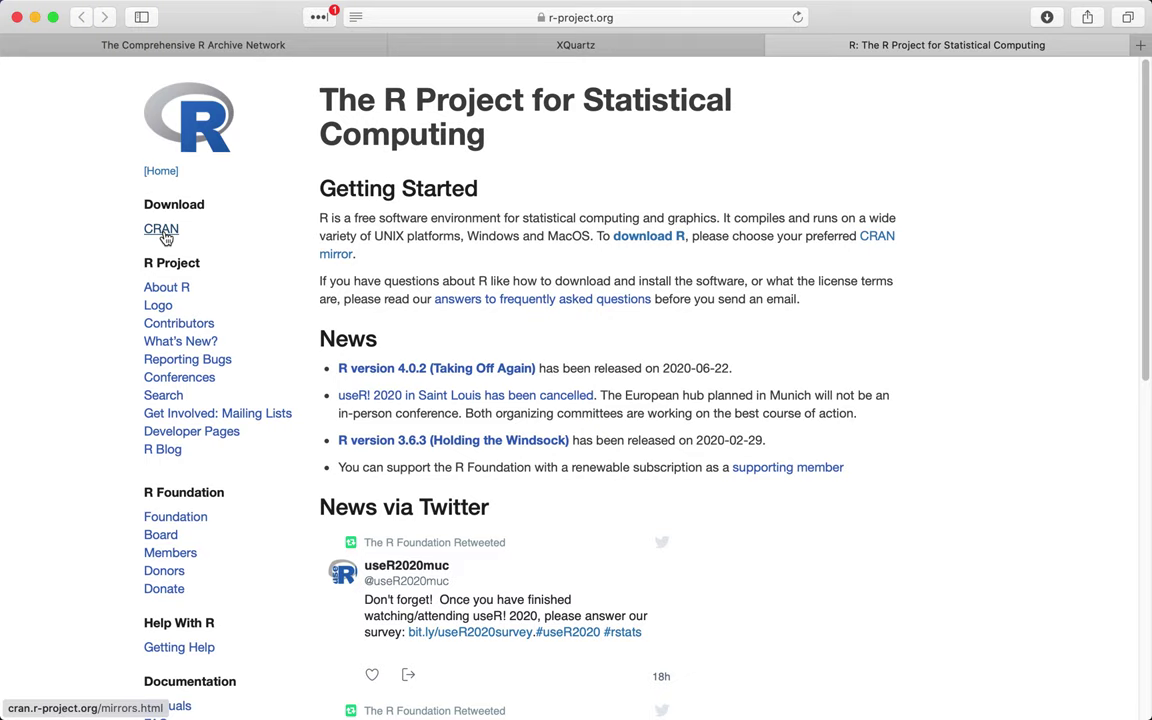
{"action": "left_click", "coordinate": [163, 232]}
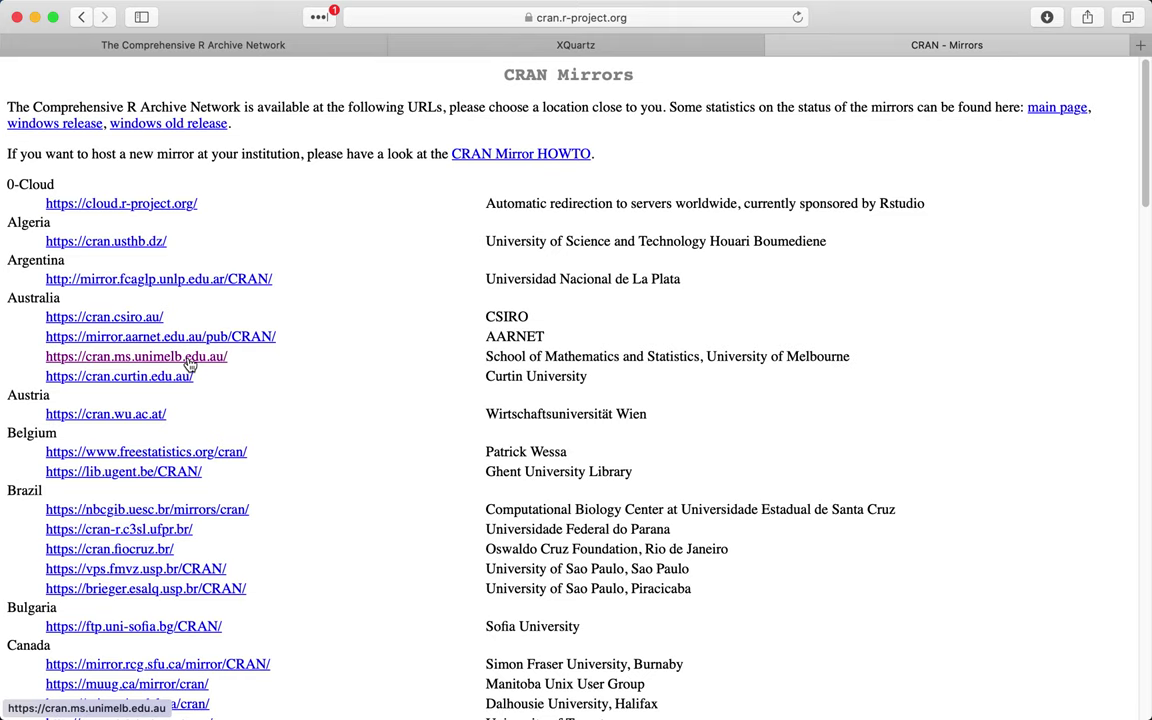
{"action": "left_click", "coordinate": [189, 362]}
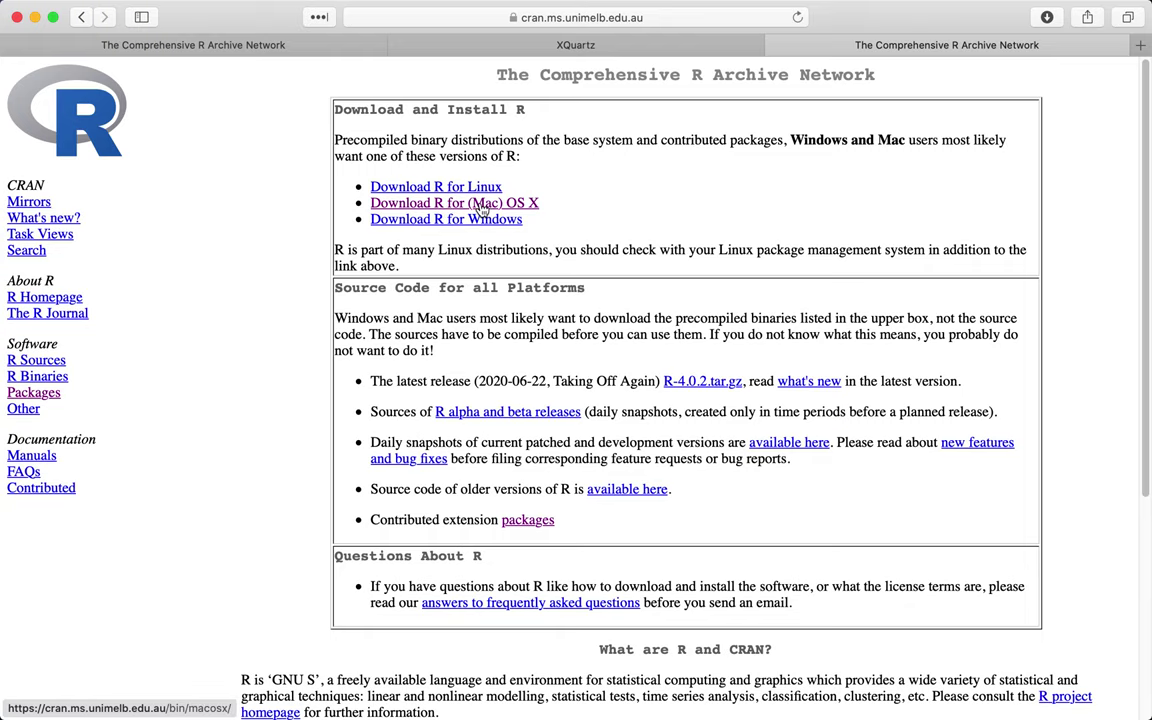
{"action": "left_click", "coordinate": [482, 205]}
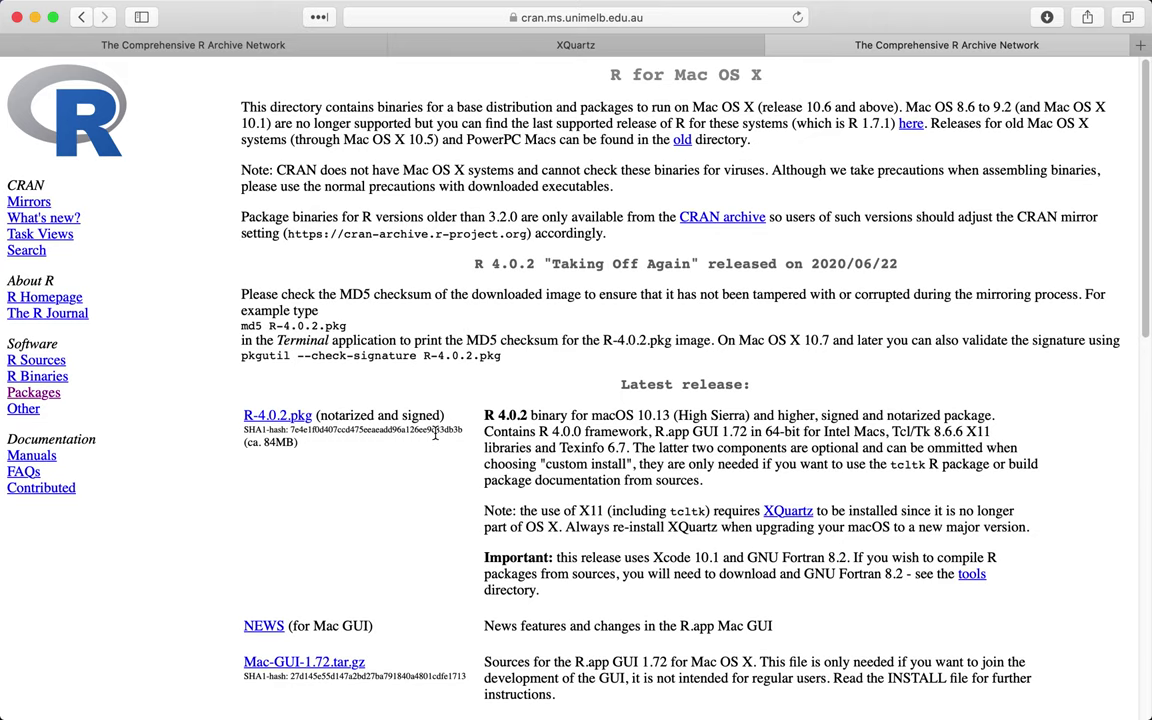
Download the R-4.0.2.pkg installer and show it in the Dock's Downloads stack.
{"action": "scroll", "coordinate": [436, 430], "scroll_direction": "down", "scroll_amount": 3}
{"action": "scroll", "coordinate": [435, 432], "scroll_direction": "up", "scroll_amount": 3}
{"action": "left_click", "coordinate": [283, 416]}
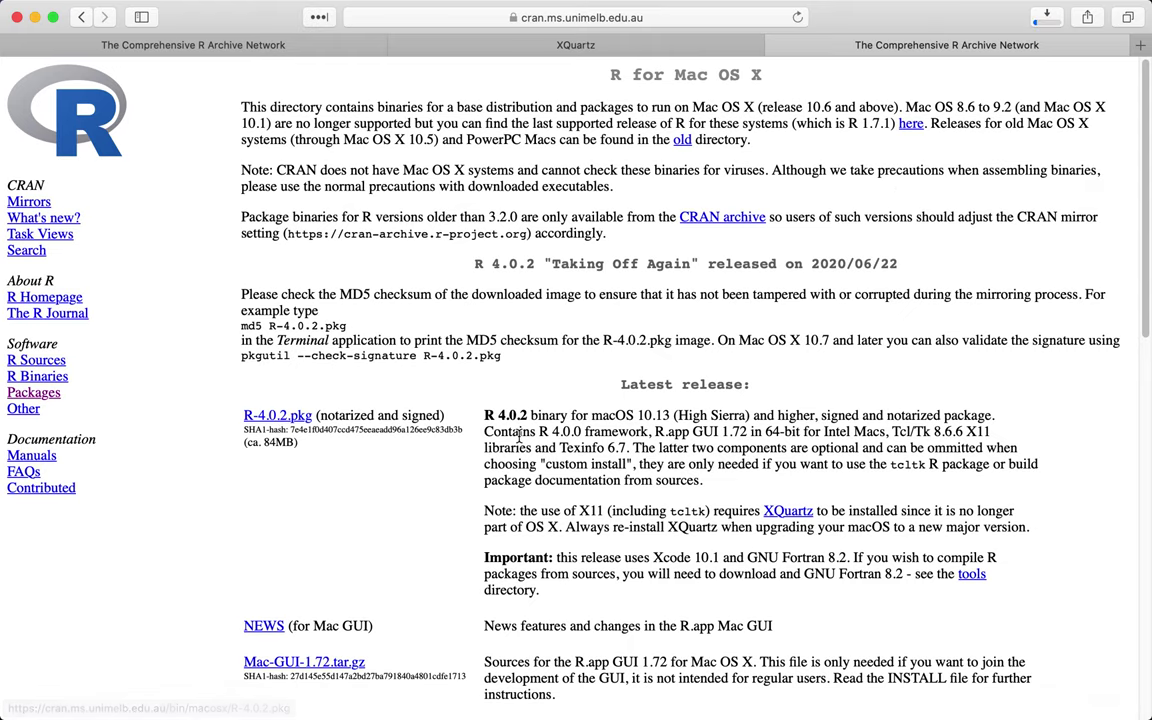
{"action": "mouse_move", "coordinate": [1091, 700]}
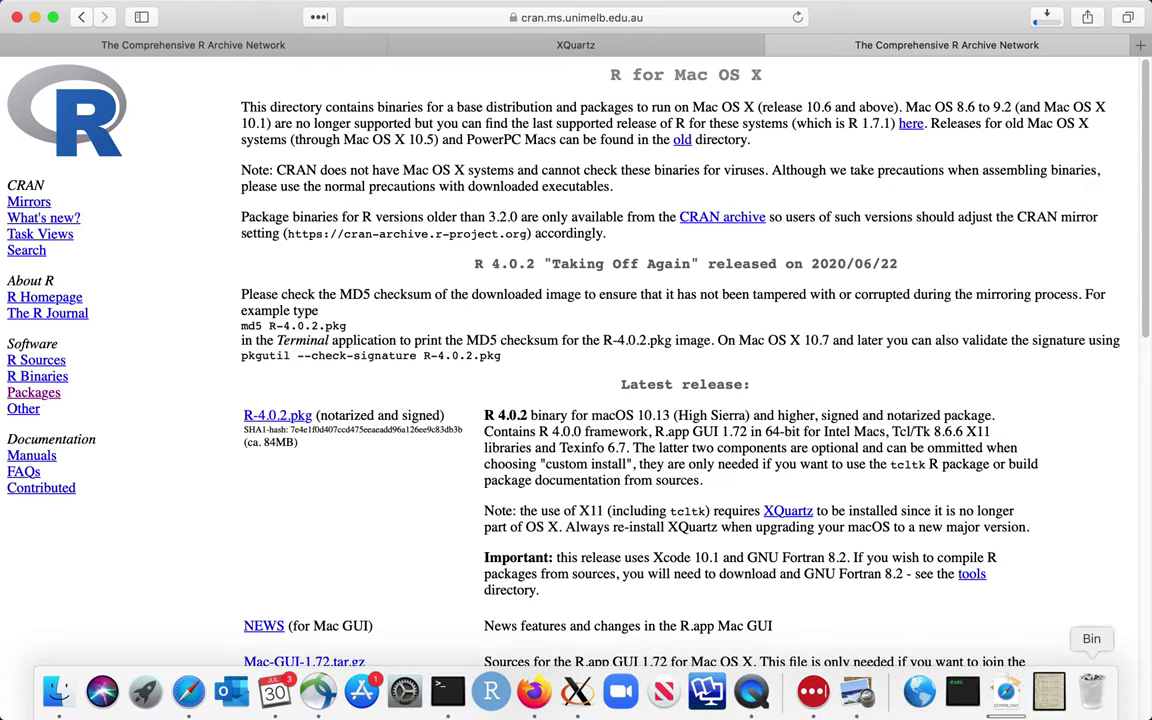
{"action": "left_click", "coordinate": [1008, 697]}
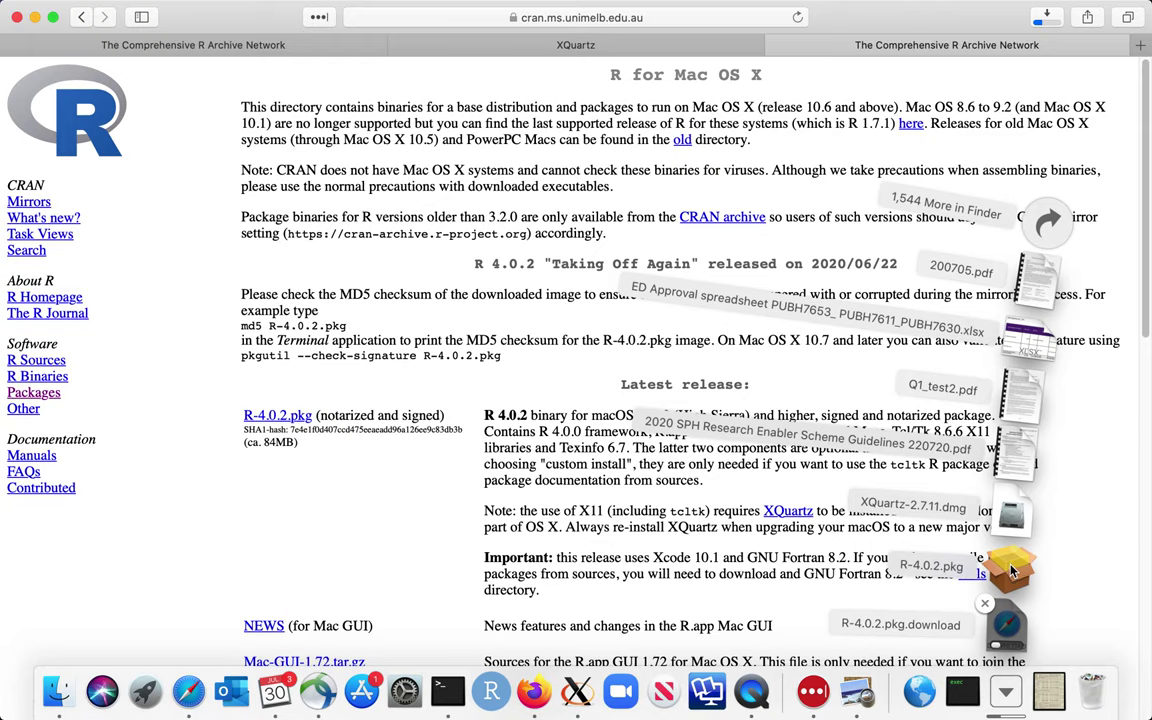
Launch R-4.0.2.pkg, continue past Introduction, Read Me and Licence, and agree to the licence.
{"action": "left_click", "coordinate": [1012, 570]}
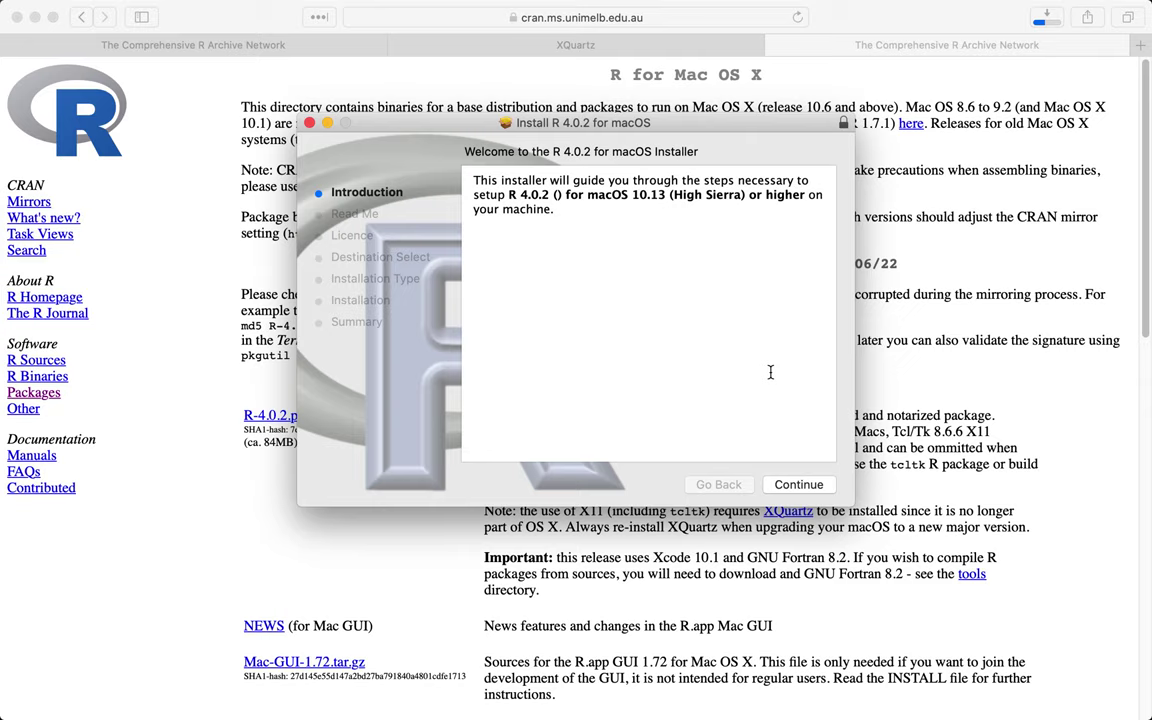
{"action": "left_click", "coordinate": [16, 42]}
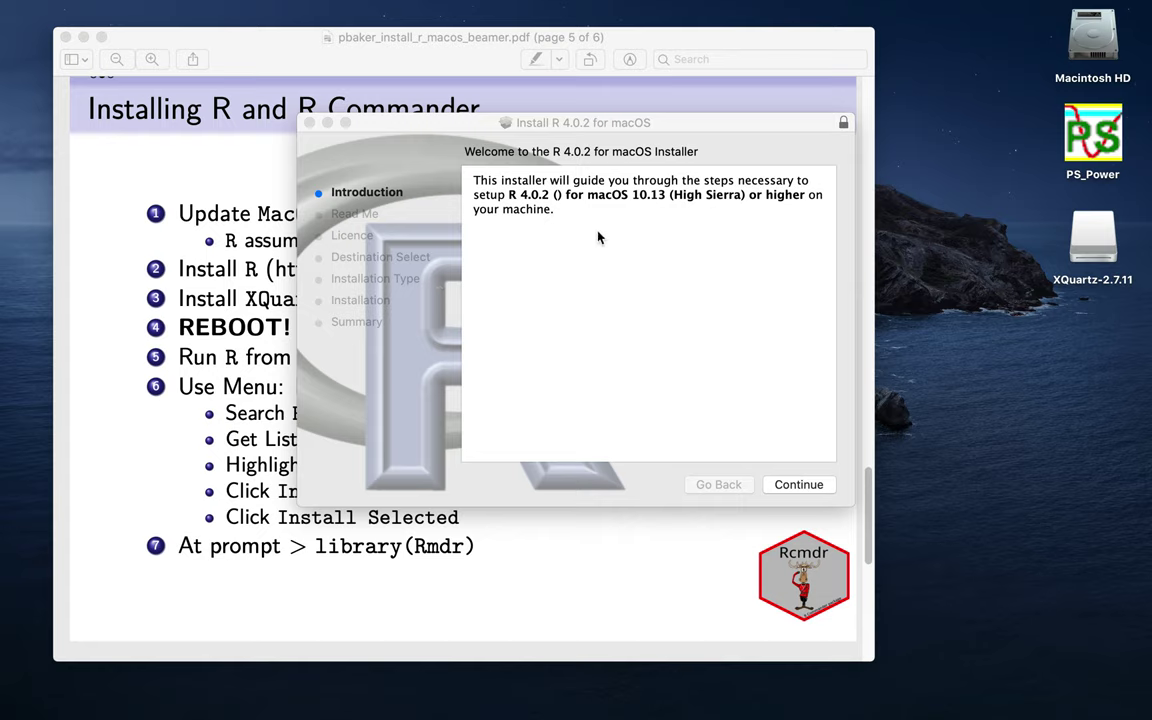
{"action": "left_click", "coordinate": [793, 485]}
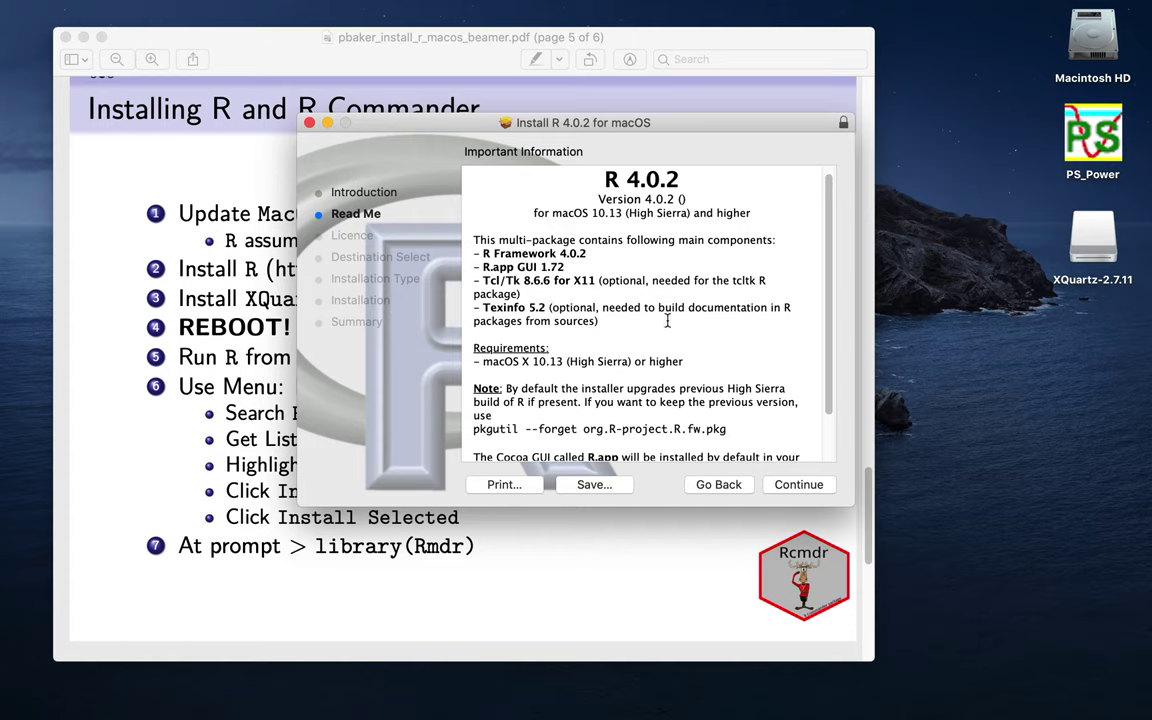
{"action": "scroll", "coordinate": [699, 362], "scroll_direction": "down", "scroll_amount": 1}
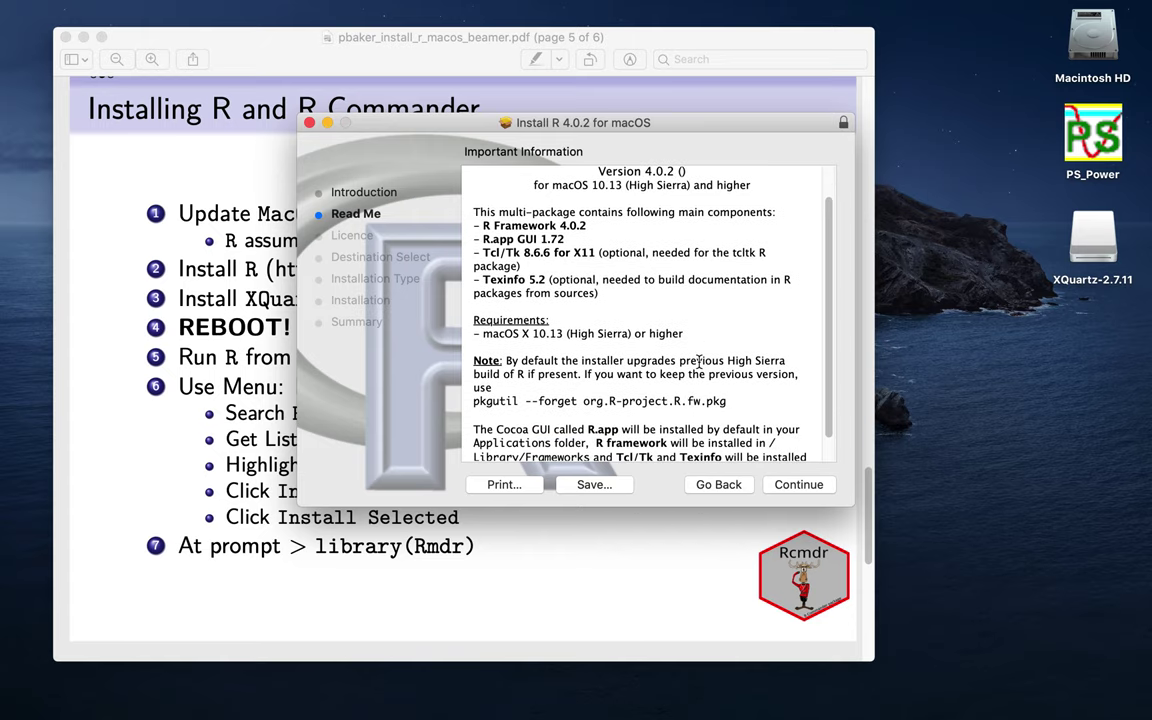
{"action": "left_click", "coordinate": [797, 486]}
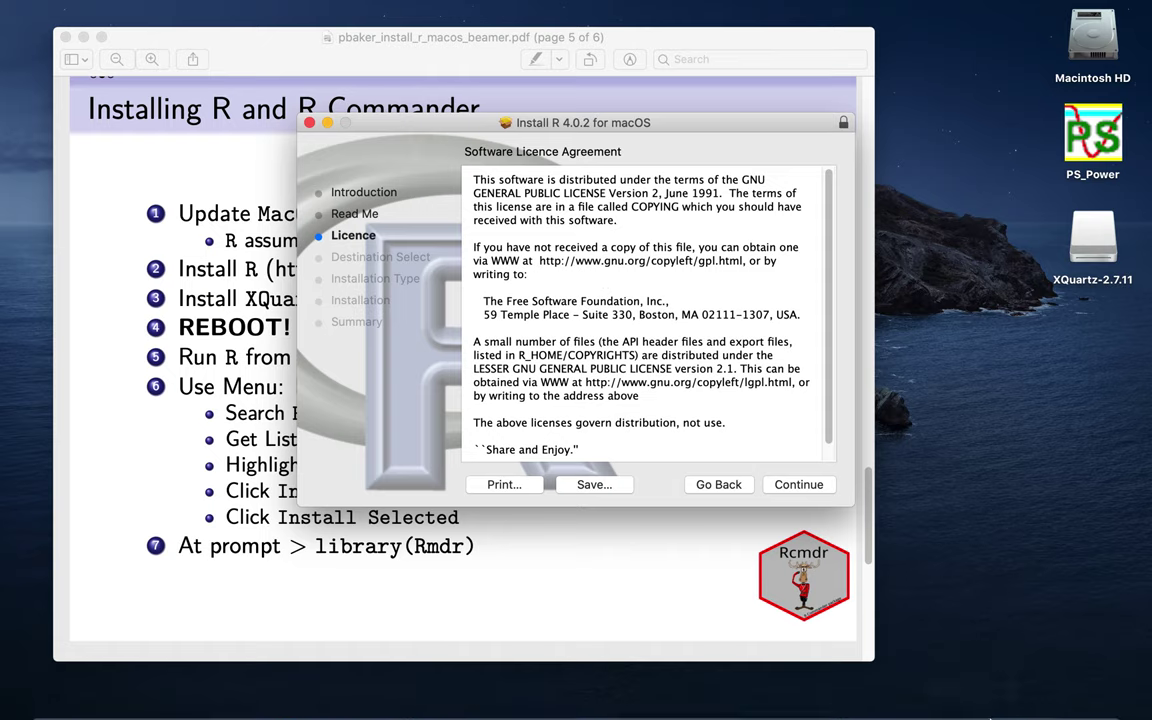
{"action": "mouse_move", "coordinate": [1019, 708]}
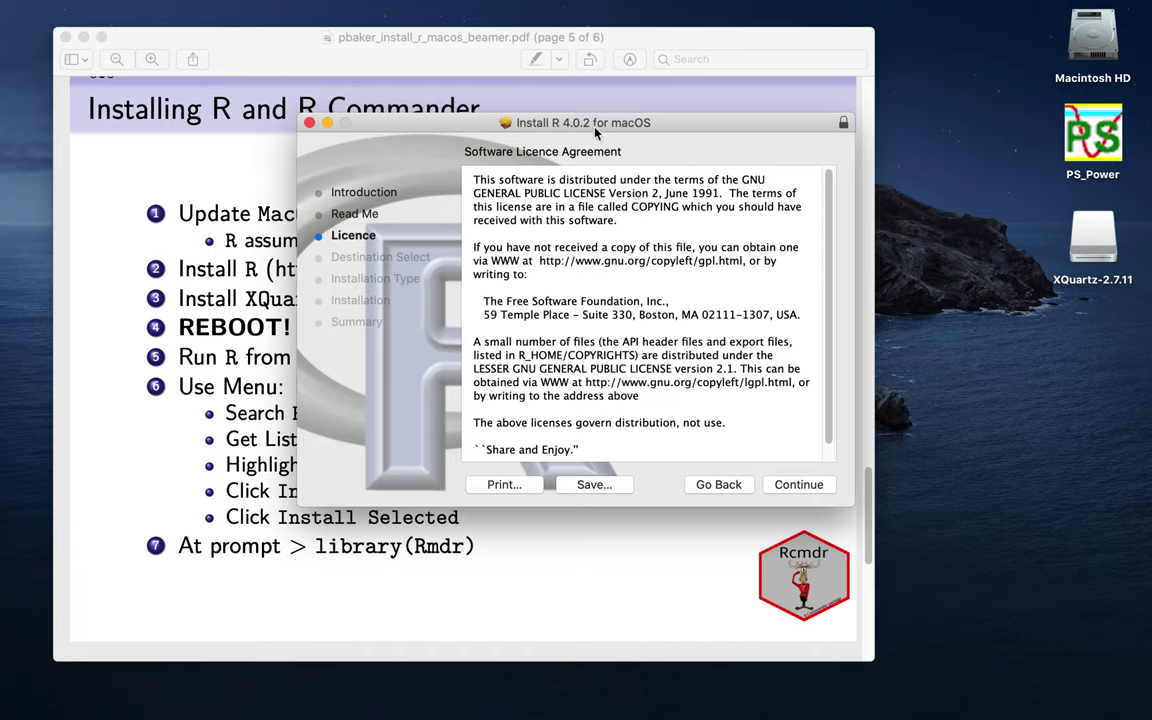
{"action": "left_click", "coordinate": [800, 486]}
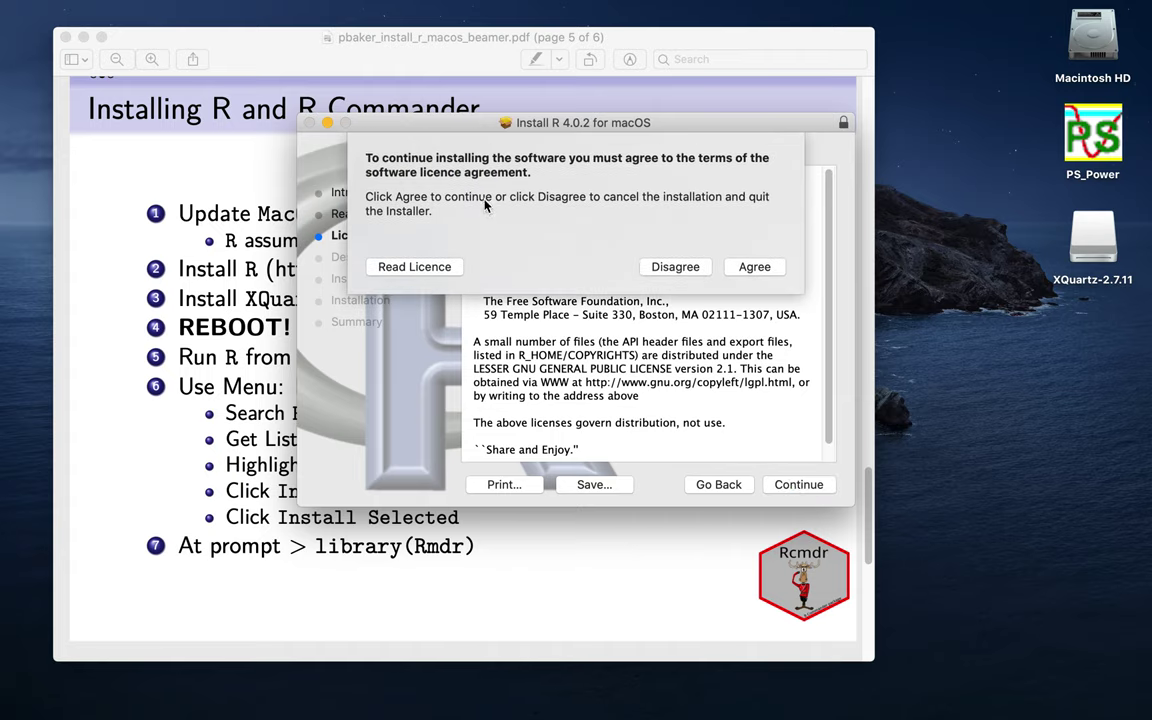
{"action": "left_click", "coordinate": [754, 267]}
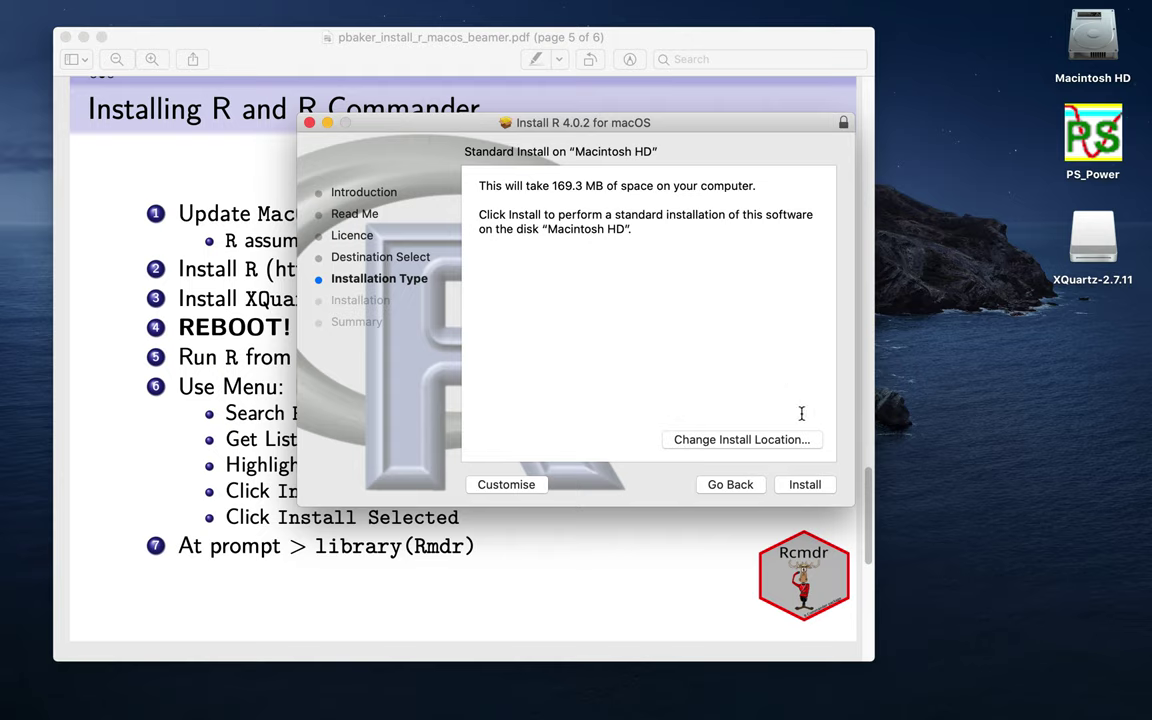
Install R 4.0.2 on Macintosh HD, authorising with the admin password, and close once successful.
{"action": "left_click", "coordinate": [802, 486]}
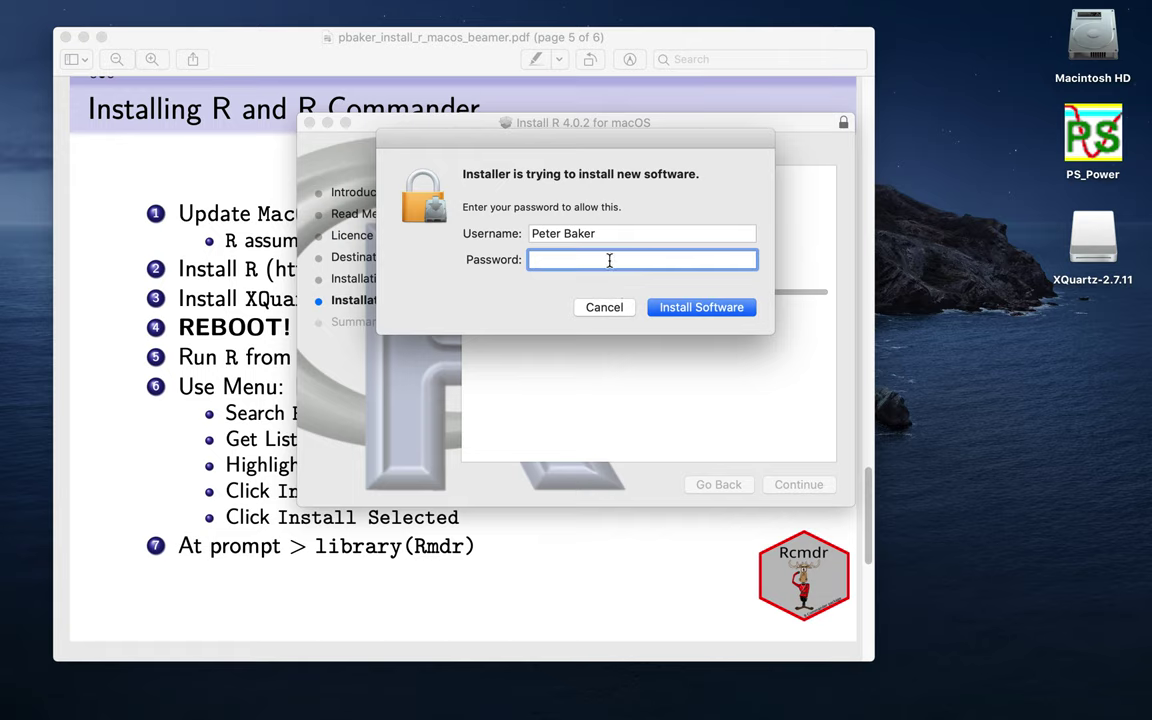
{"action": "type", "text": "**************"}
{"action": "key", "text": "Return"}
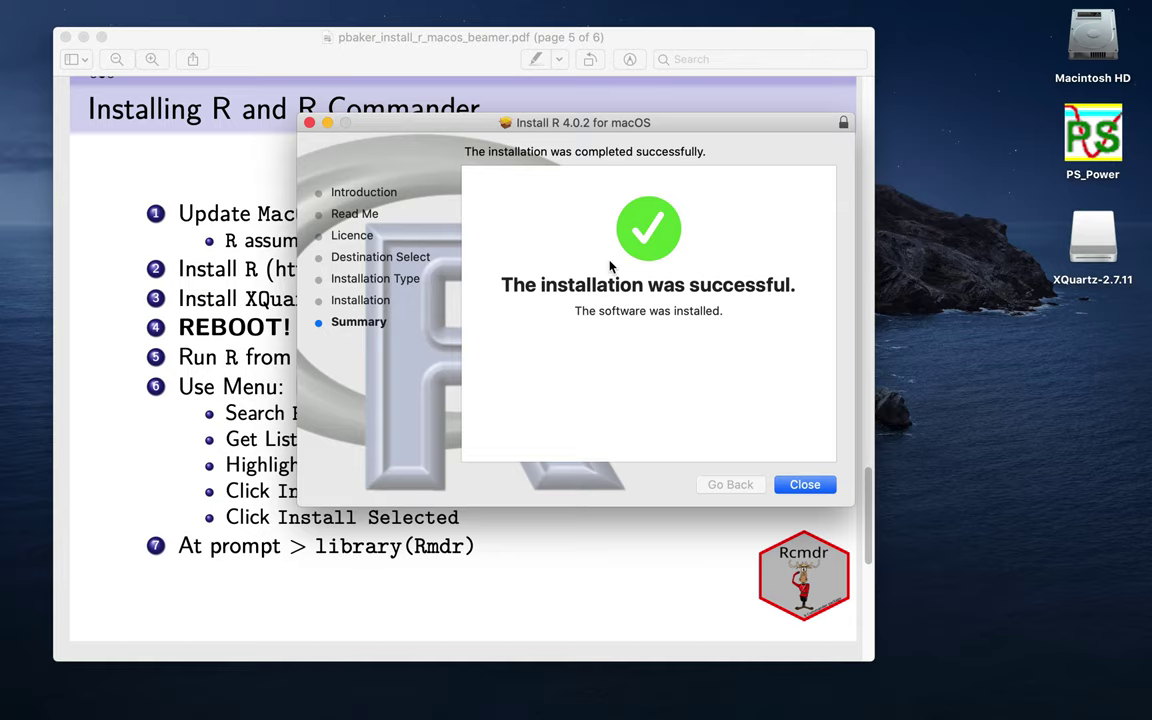
{"action": "left_click", "coordinate": [805, 485]}
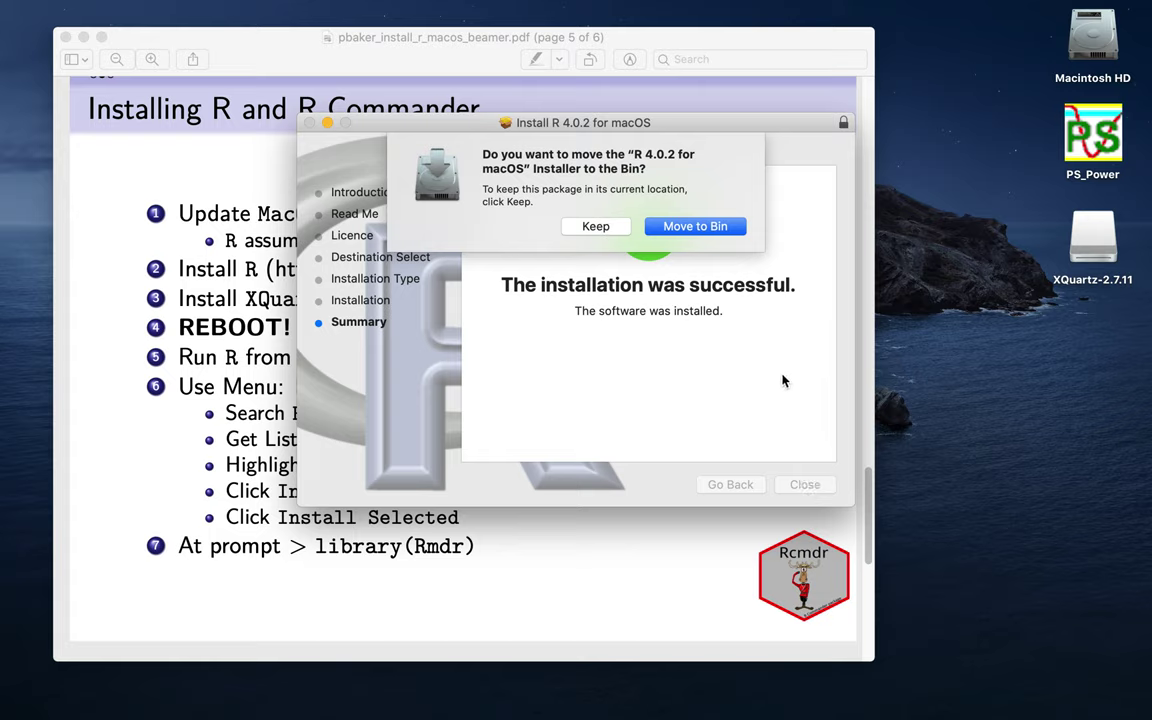
Keep the R installer package rather than binning it, then follow the slide's XQuartz link.
{"action": "left_click", "coordinate": [593, 227]}
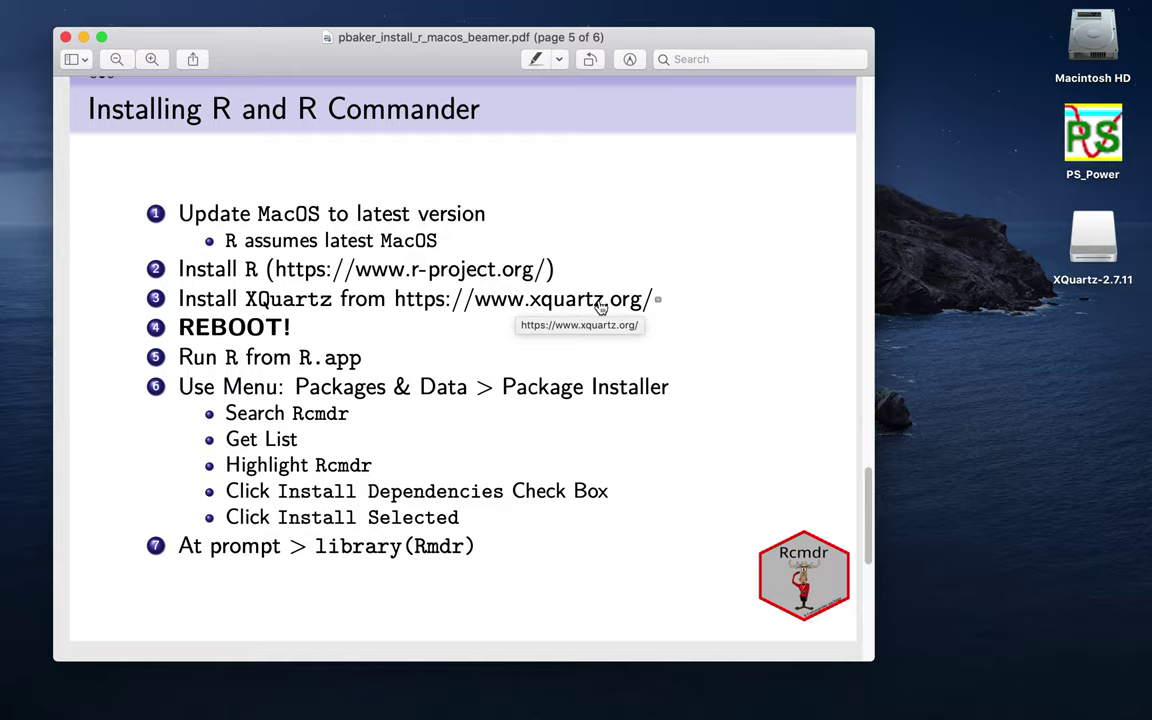
{"action": "left_click", "coordinate": [578, 302]}
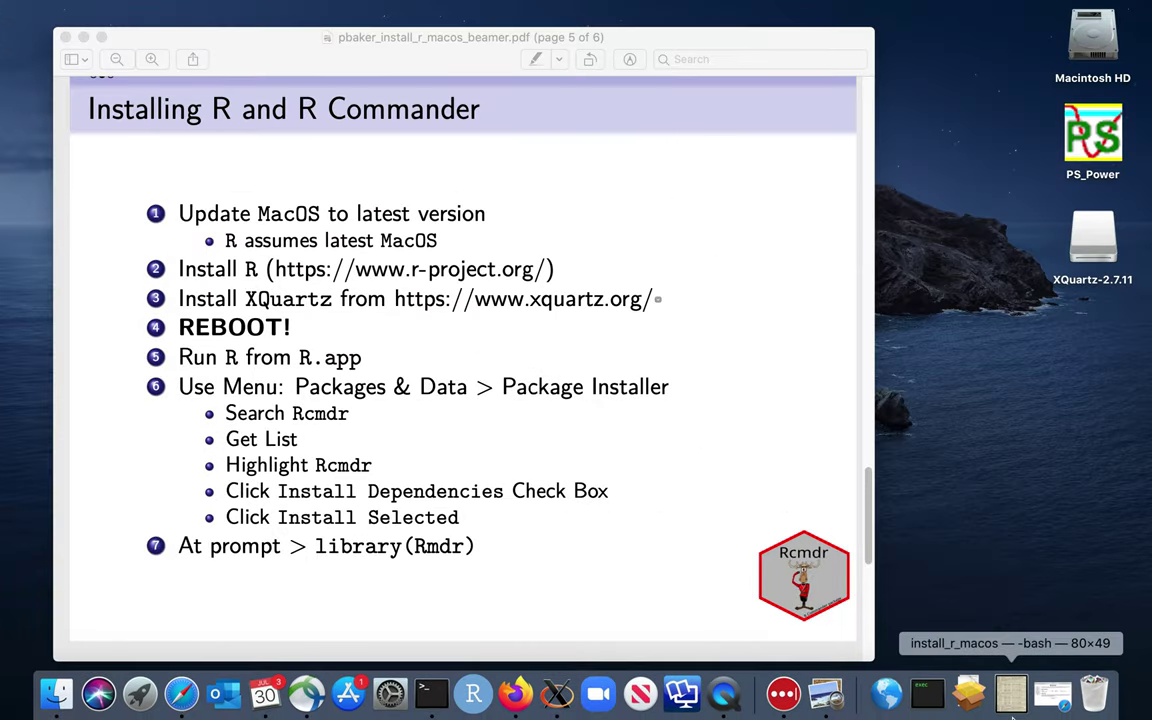
{"action": "left_click", "coordinate": [968, 694]}
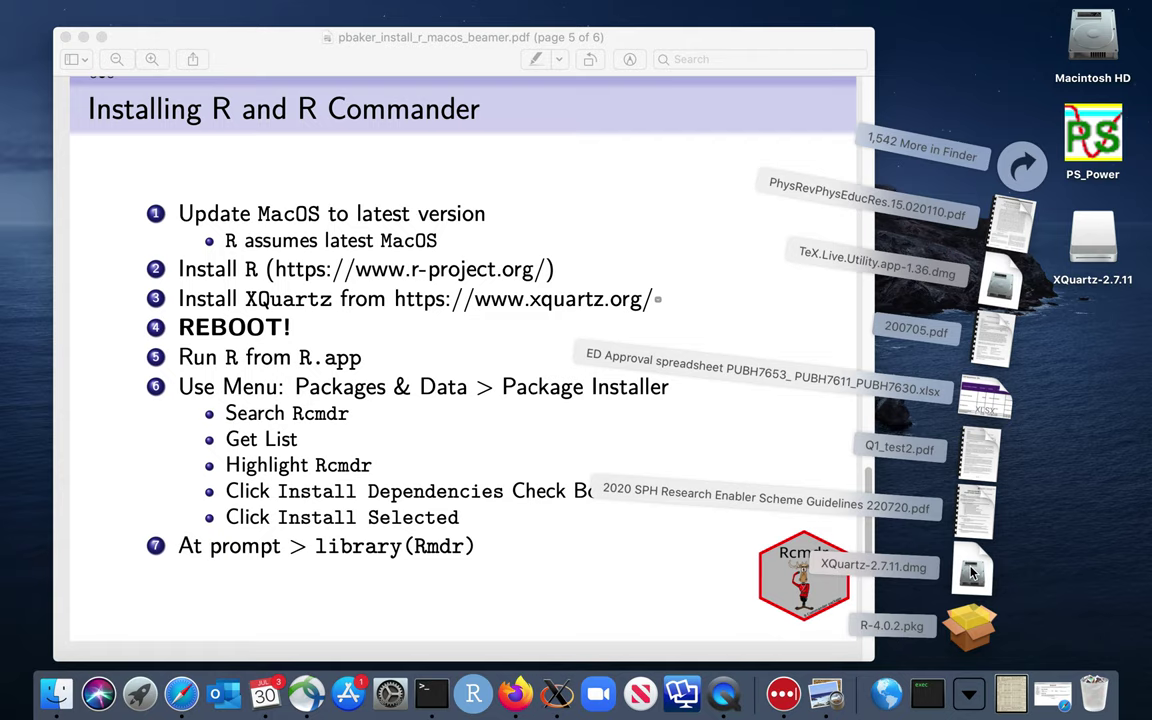
{"action": "left_click", "coordinate": [970, 569]}
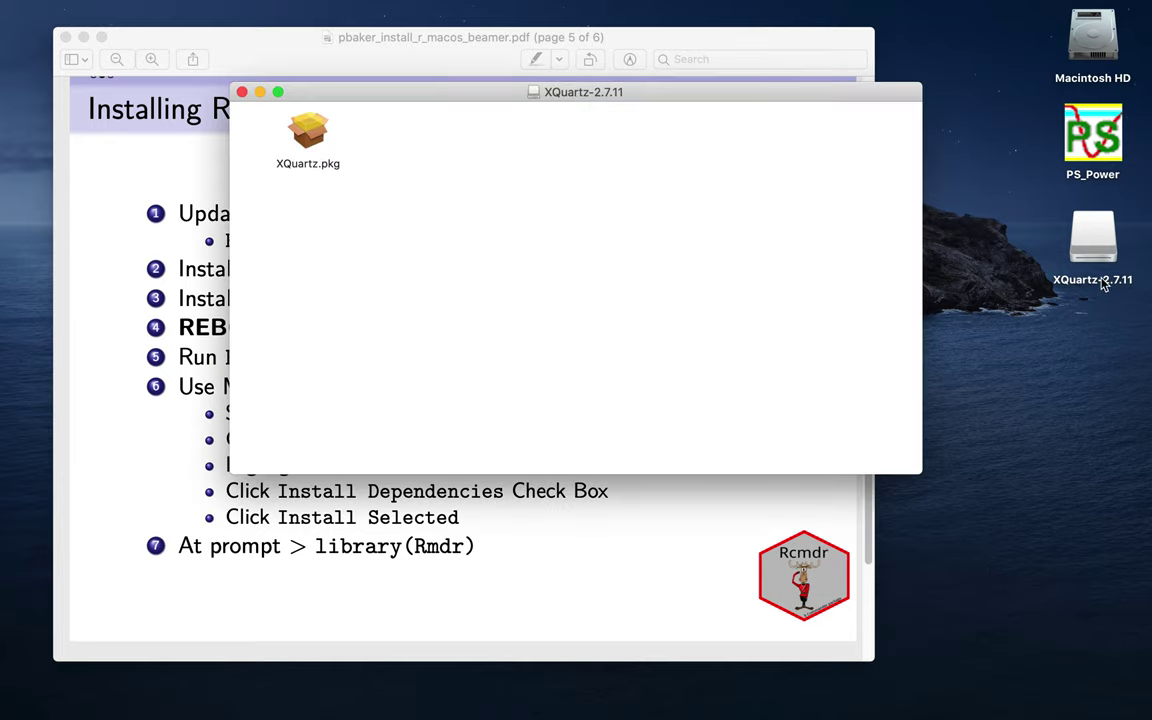
{"action": "left_click", "coordinate": [311, 138]}
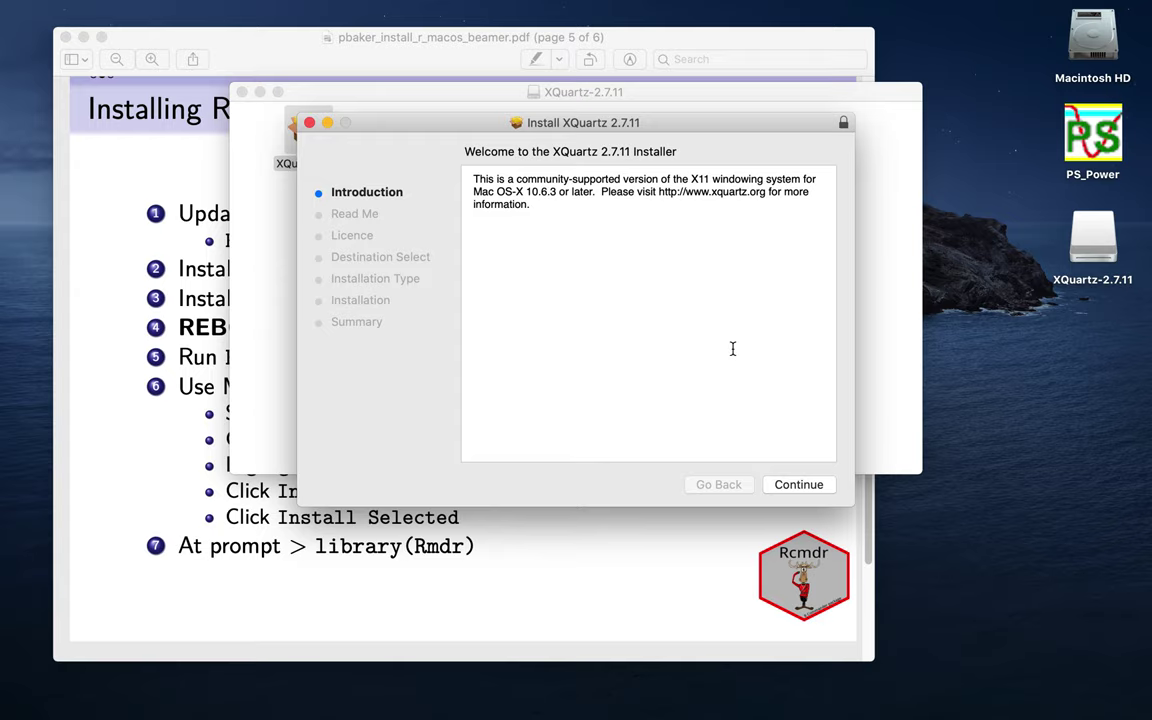
{"action": "left_click", "coordinate": [309, 123]}
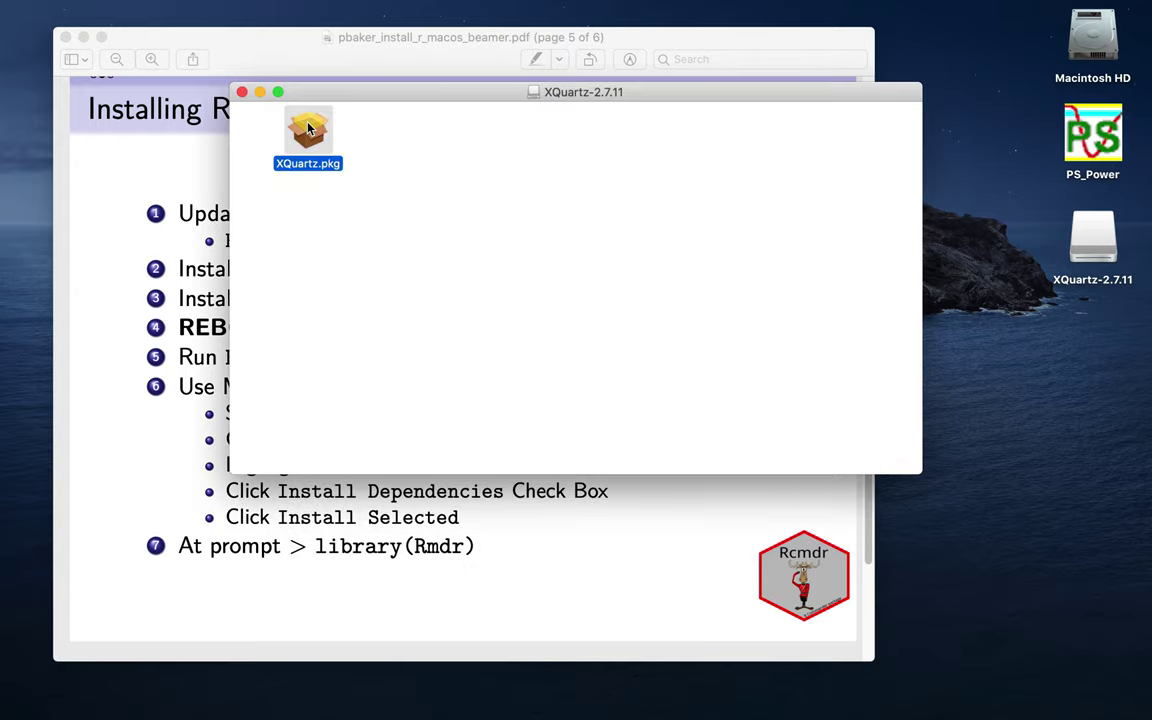
{"action": "left_click", "coordinate": [242, 92]}
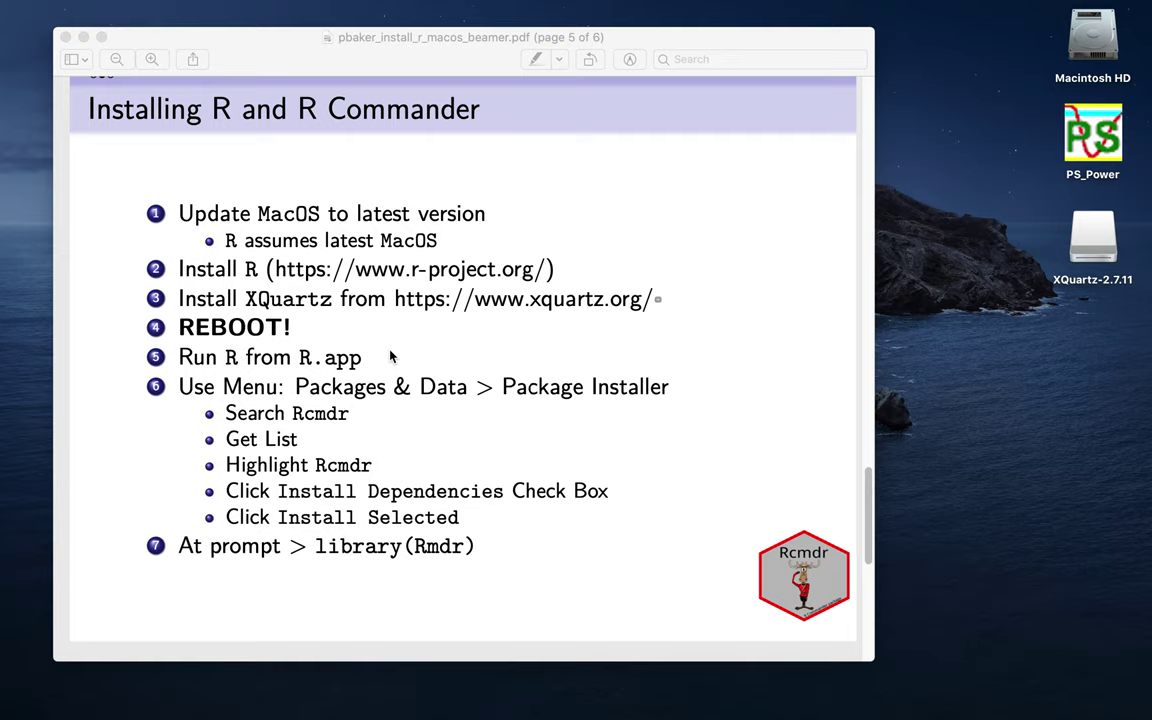
Search Spotlight for 'R.app' and launch it to bring up the R Console.
{"action": "key", "text": "super+space"}
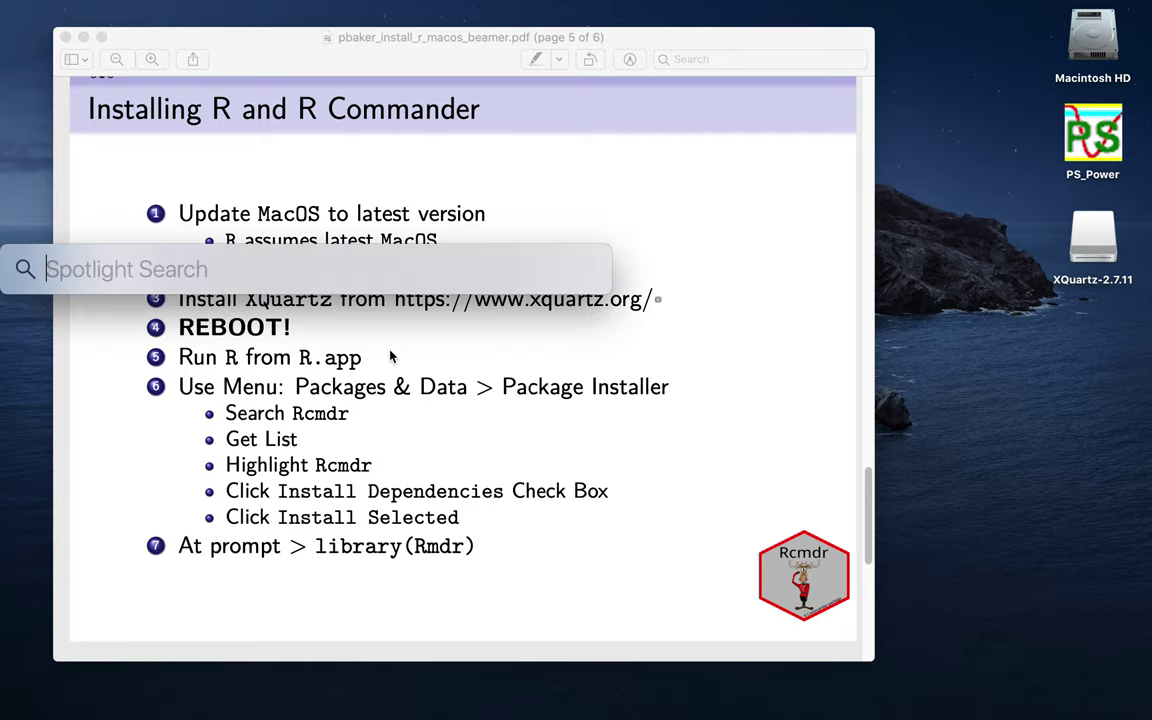
{"action": "type", "text": "R"}
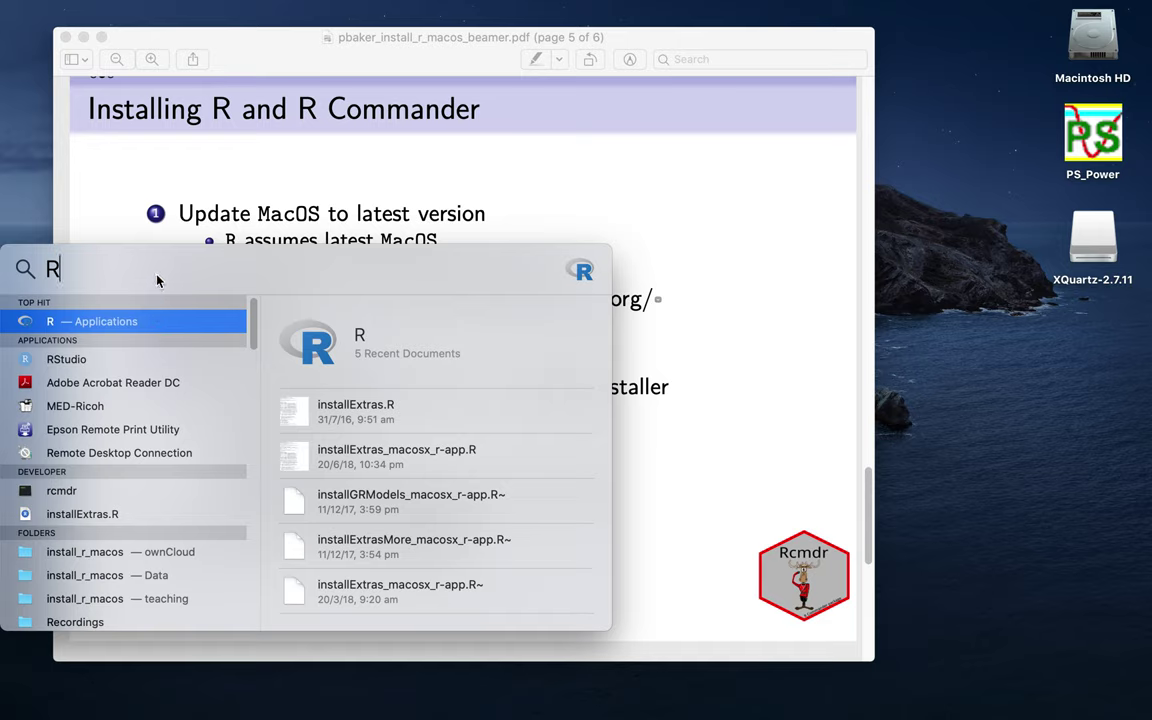
{"action": "type", "text": ".a"}
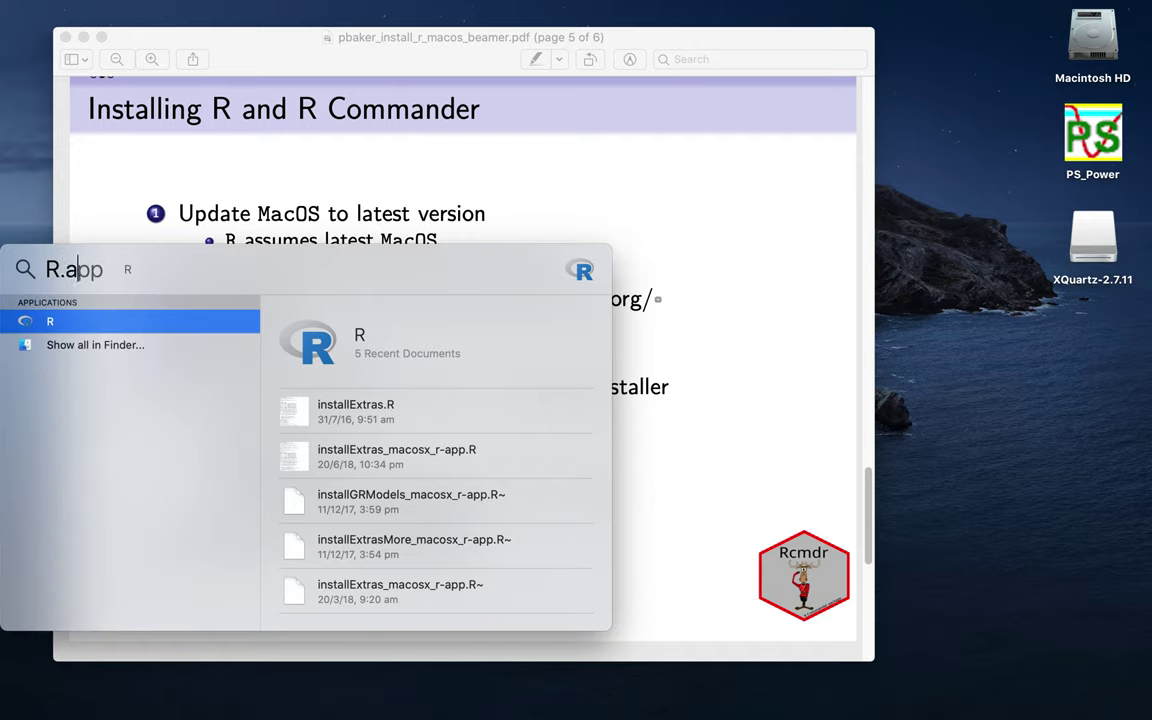
{"action": "type", "text": "pp"}
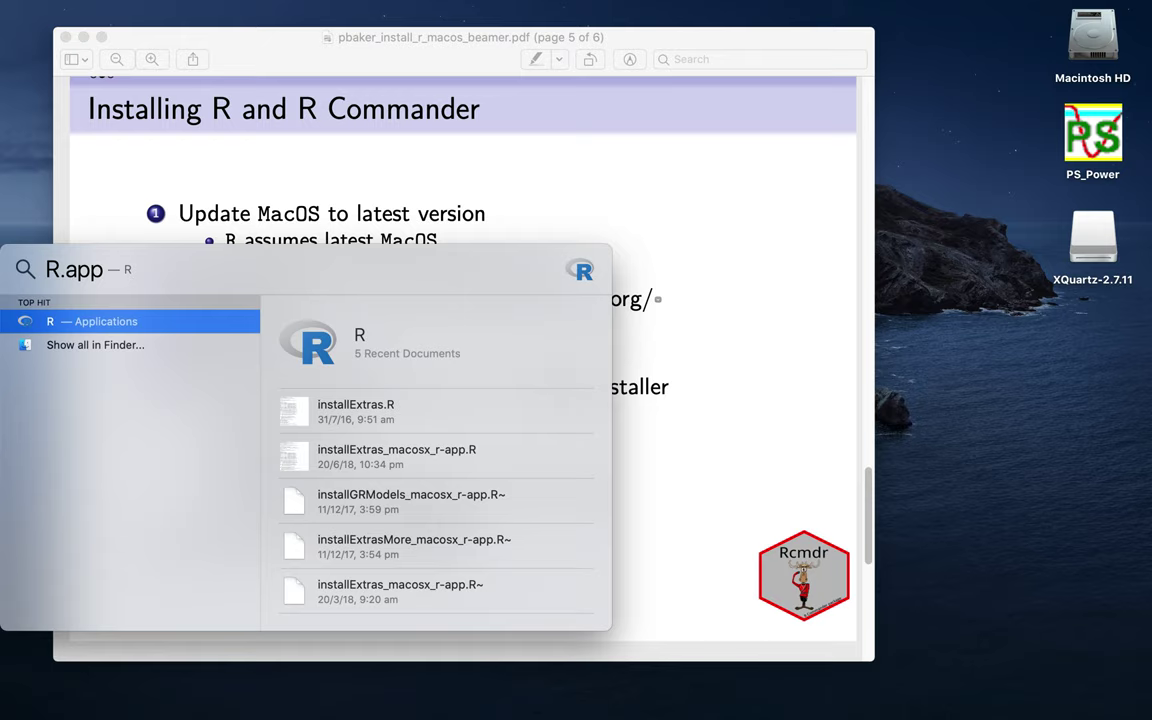
{"action": "key", "text": "Return"}
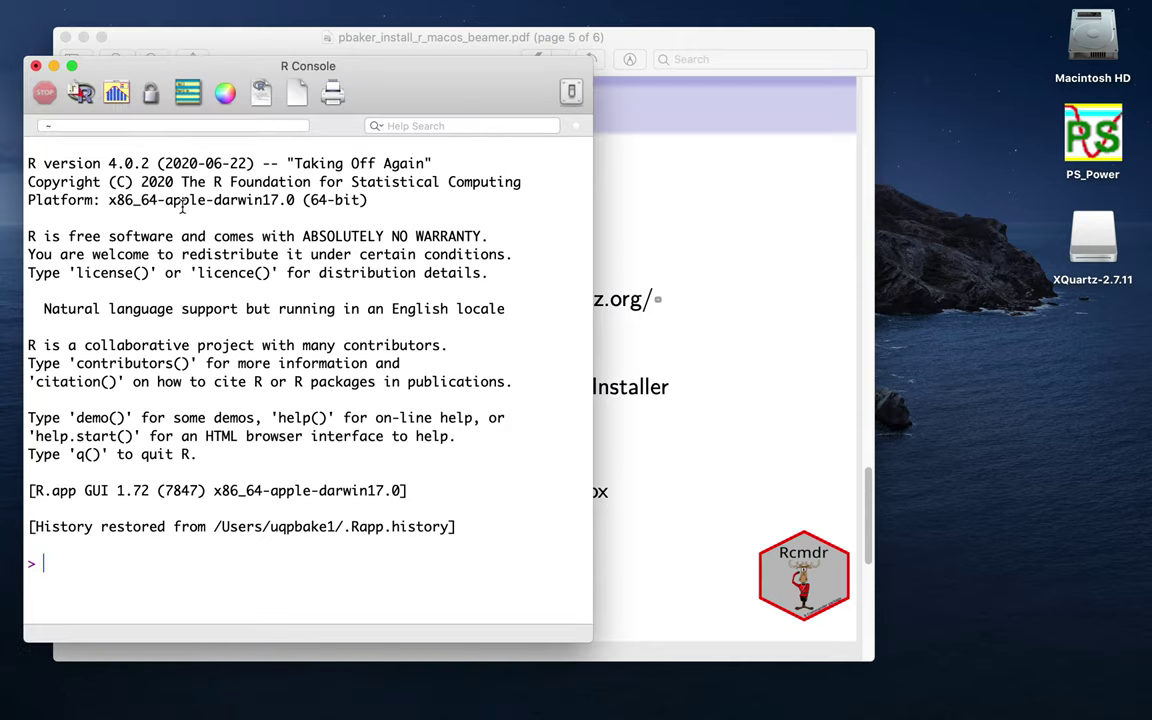
{"action": "left_click_drag", "start_coordinate": [108, 163], "coordinate": [153, 163]}
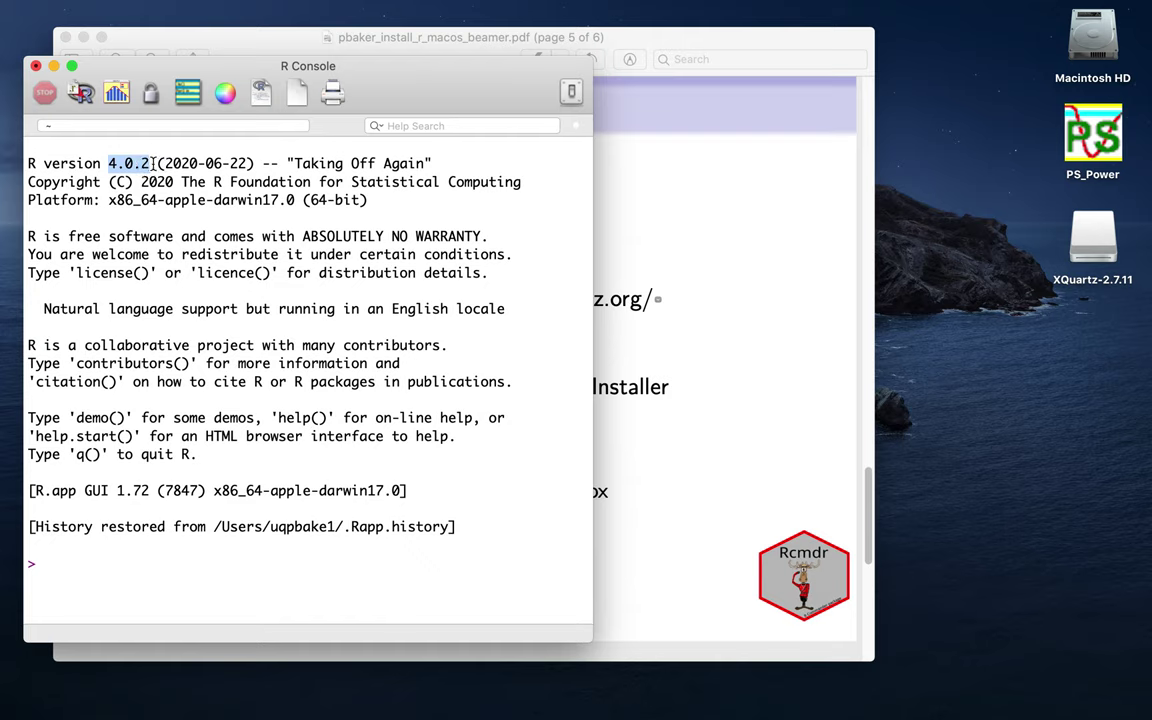
{"action": "left_click", "coordinate": [236, 217]}
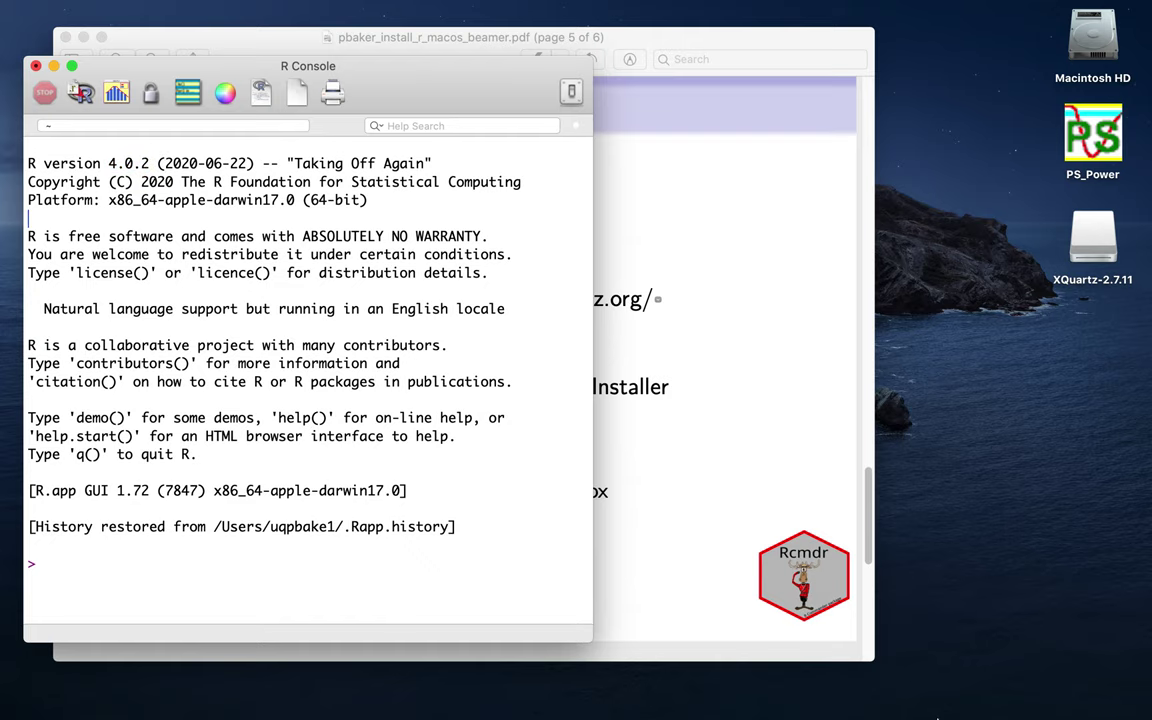
{"action": "mouse_move", "coordinate": [937, 712]}
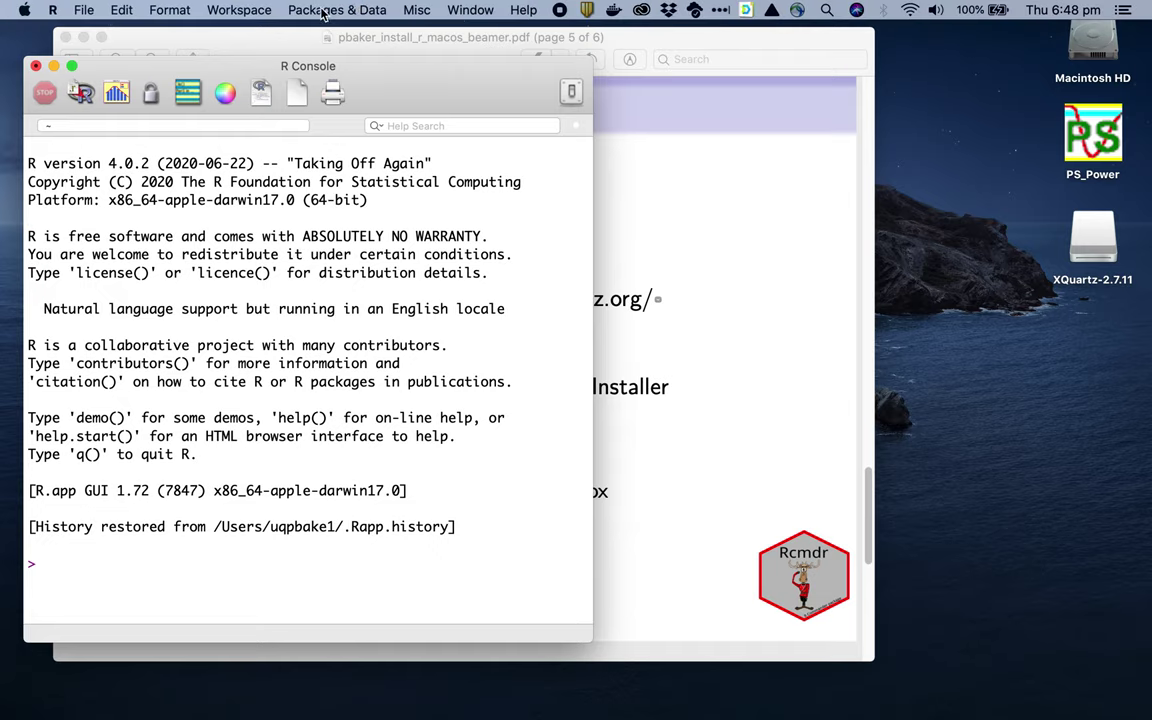
Open Packages & Data > Package Installer and enter 'Rcmdr' as the package search.
{"action": "left_click", "coordinate": [323, 11]}
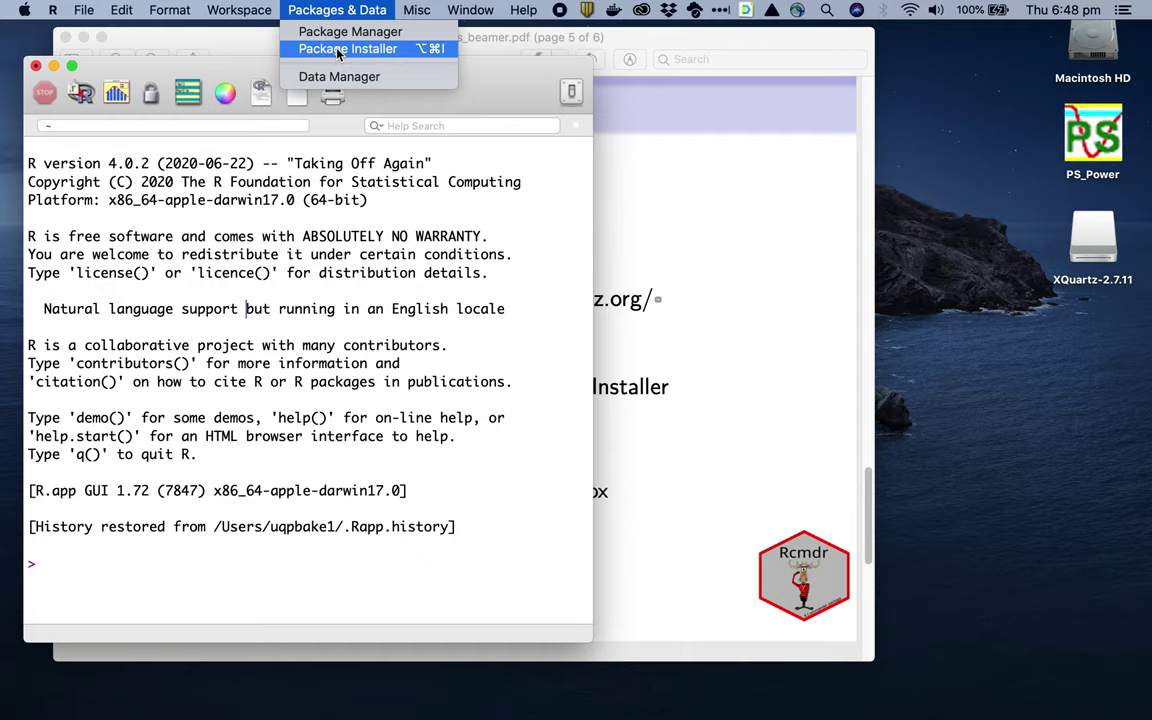
{"action": "left_click", "coordinate": [338, 52]}
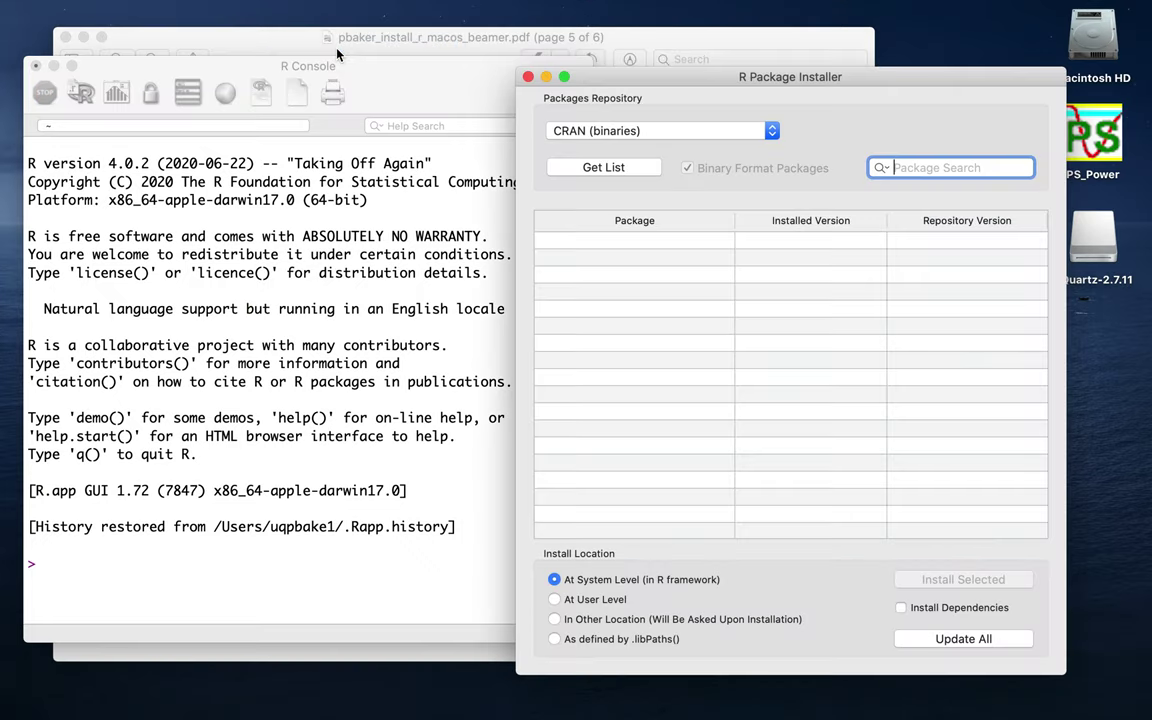
{"action": "left_click", "coordinate": [381, 38]}
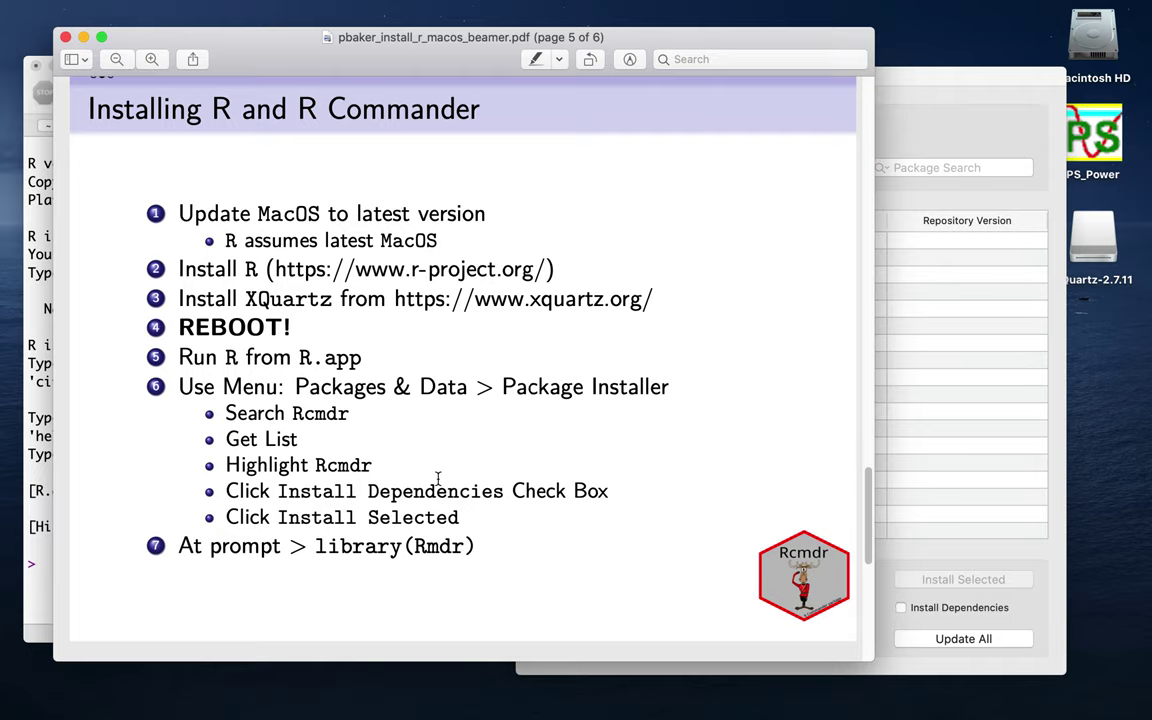
{"action": "left_click", "coordinate": [928, 108]}
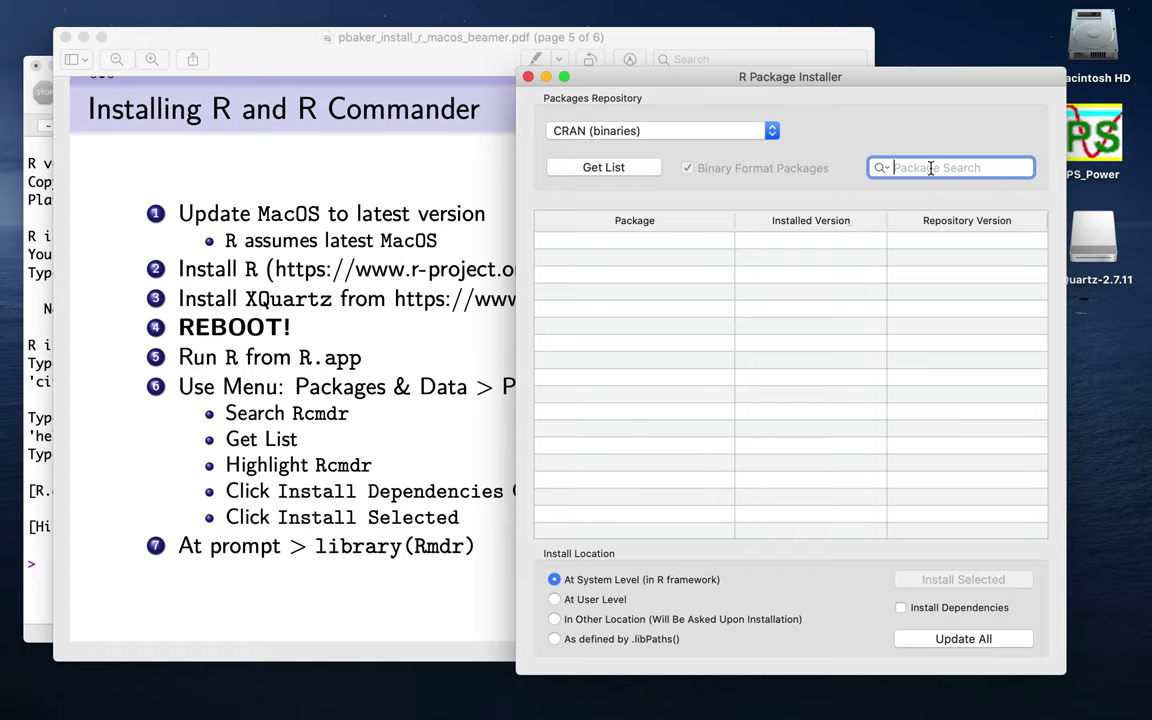
{"action": "type", "text": "Rcmdr"}
Fetch the CRAN list of Rcmdr packages, tick Install Dependencies, and select the Rcmdr row.
{"action": "left_click", "coordinate": [607, 169]}
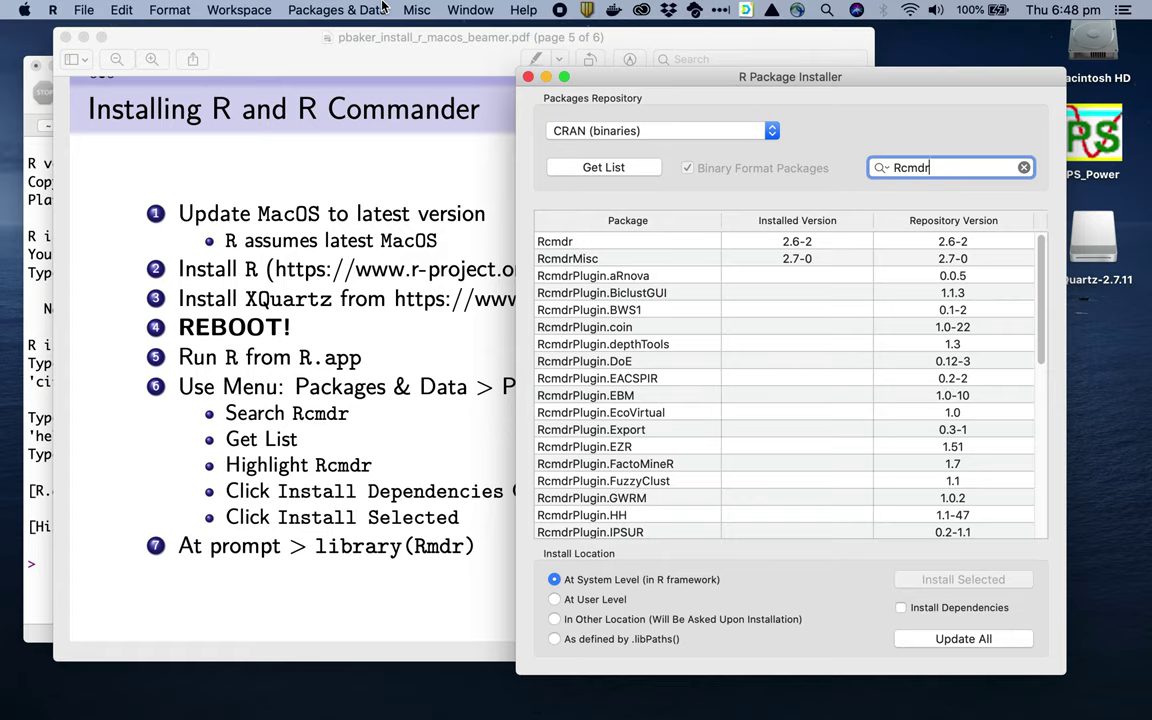
{"action": "left_click", "coordinate": [323, 9]}
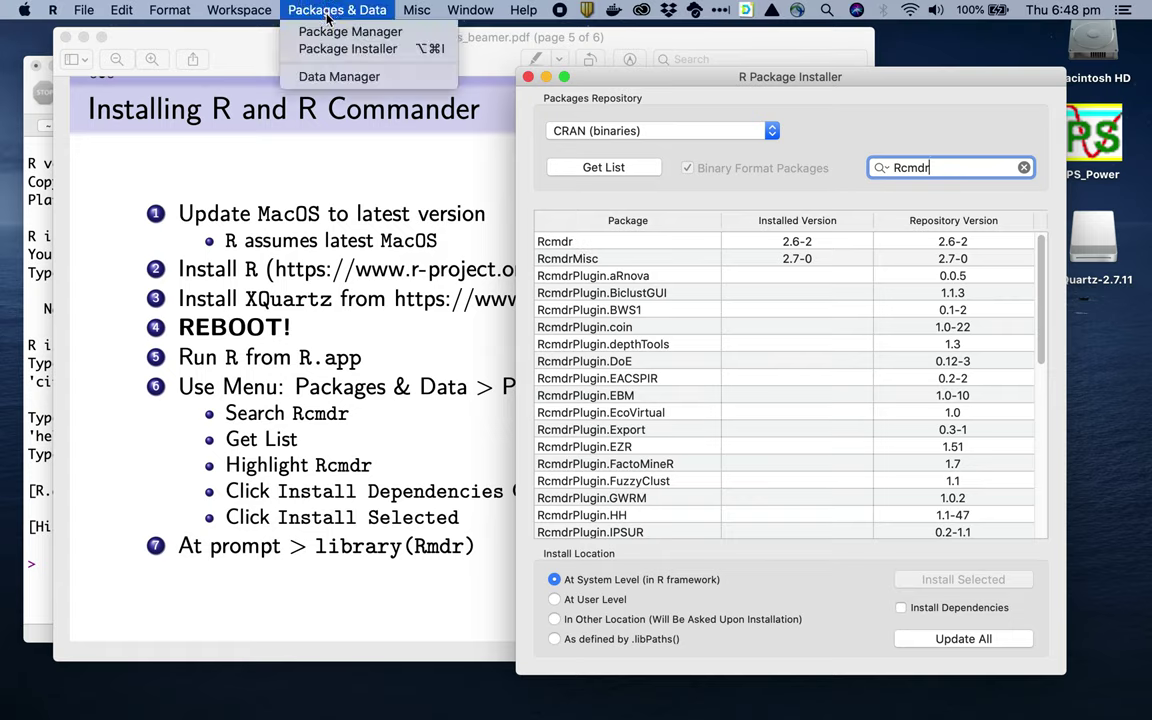
{"action": "left_click", "coordinate": [333, 33]}
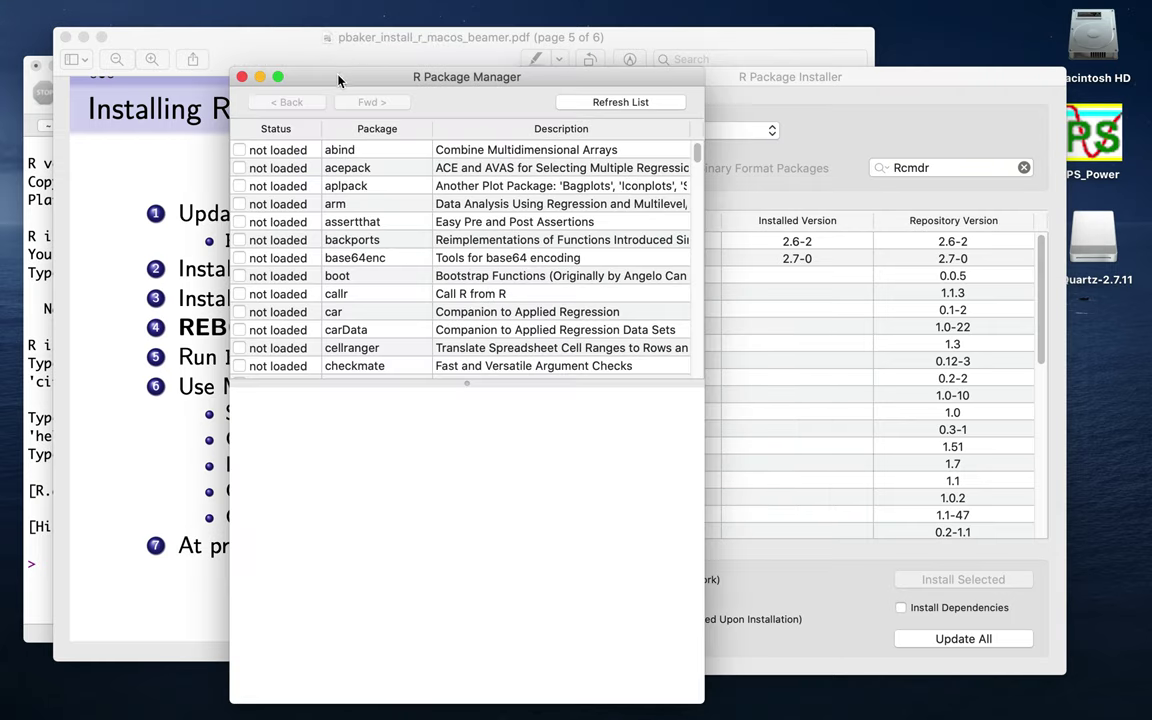
{"action": "left_click", "coordinate": [241, 76]}
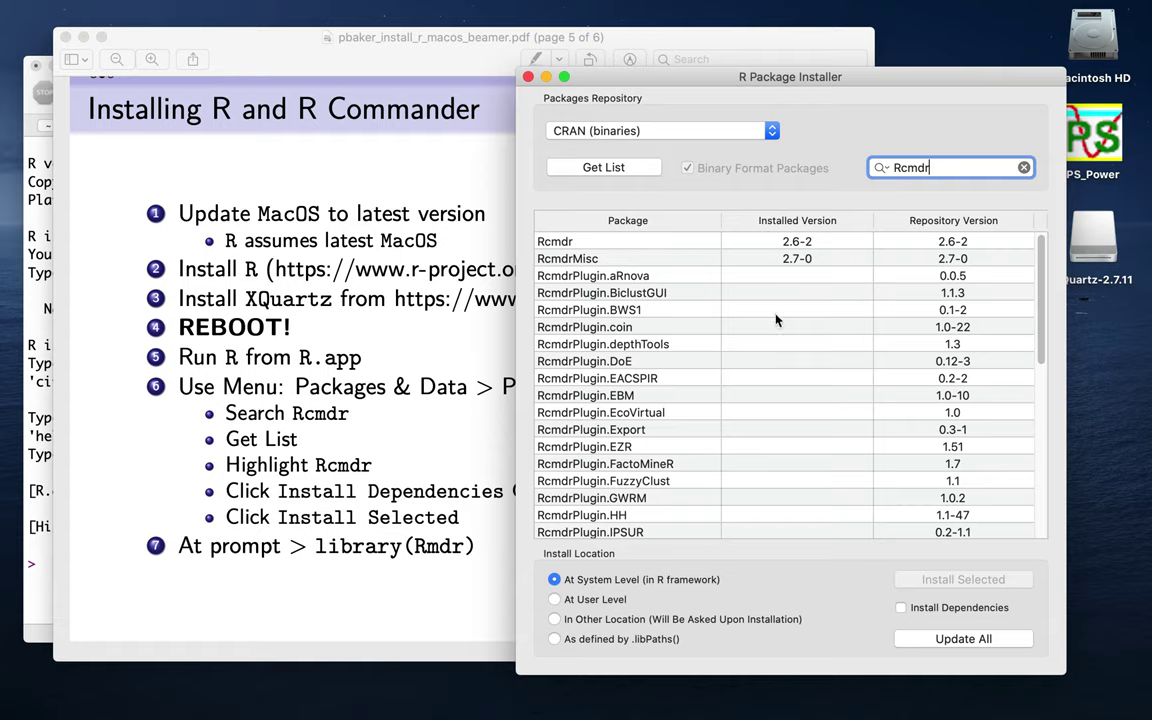
{"action": "scroll", "coordinate": [844, 391], "scroll_direction": "down", "scroll_amount": 2}
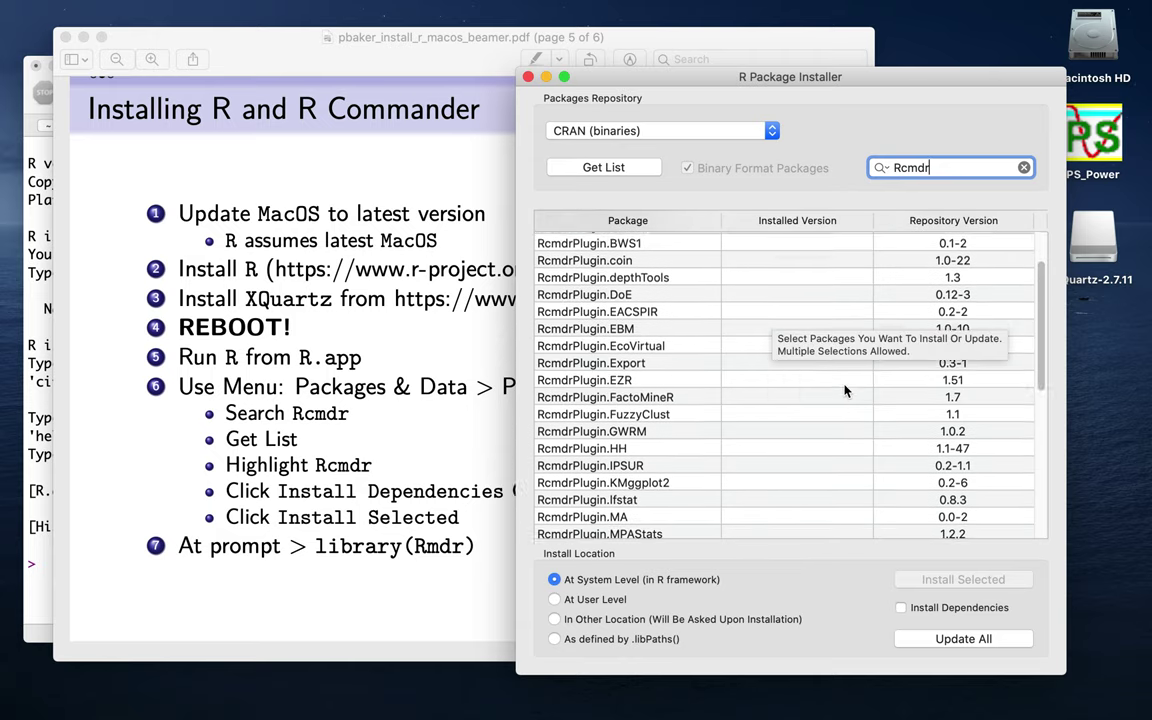
{"action": "scroll", "coordinate": [844, 391], "scroll_direction": "down", "scroll_amount": 8}
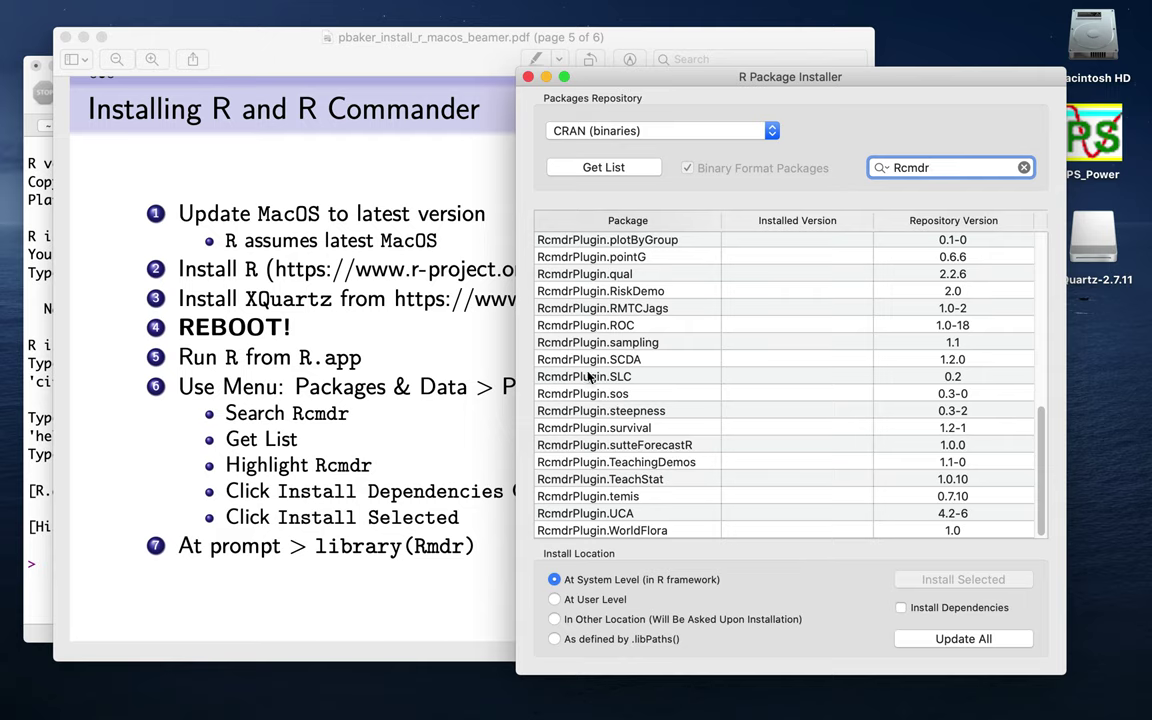
{"action": "scroll", "coordinate": [590, 376], "scroll_direction": "up", "scroll_amount": 10}
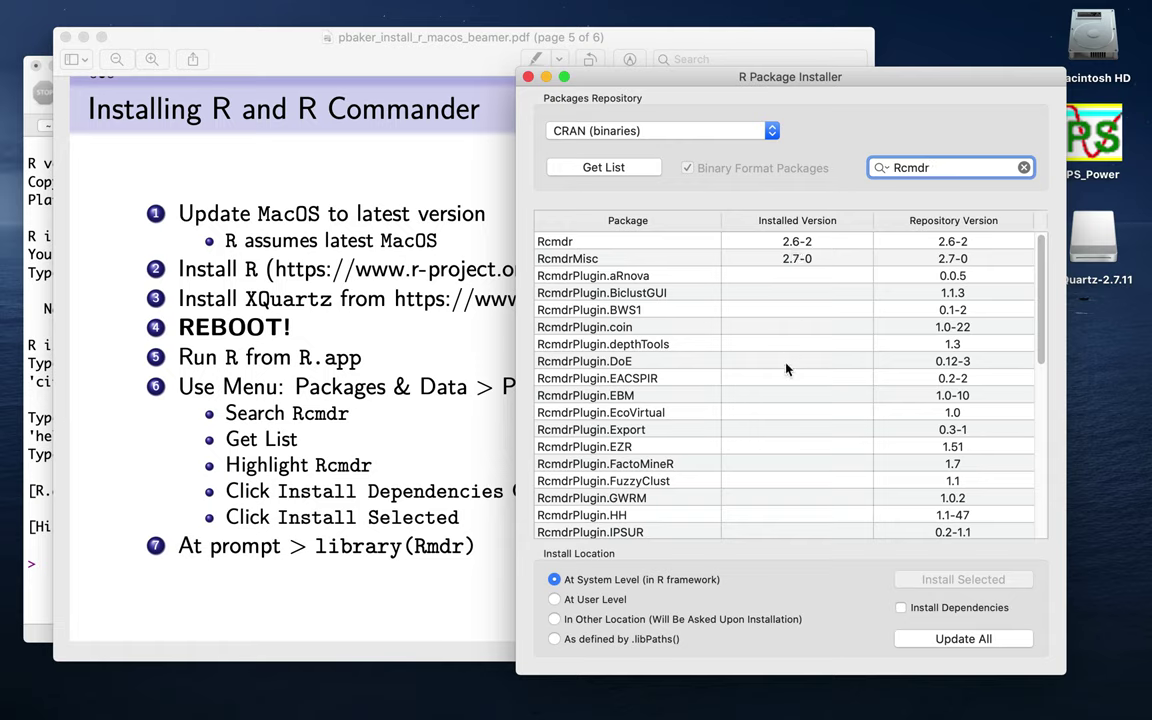
{"action": "left_click", "coordinate": [901, 609]}
{"action": "left_click", "coordinate": [726, 240]}
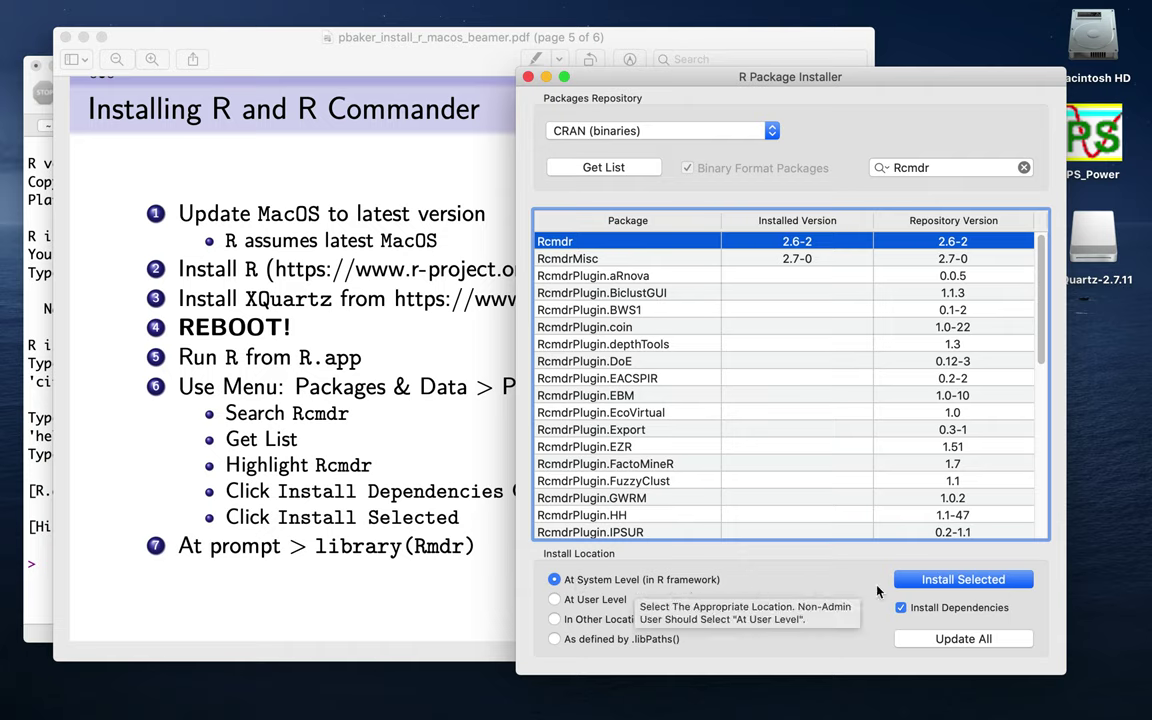
Install Rcmdr 2.6-2 and confirm the 4.9 MB Rcmdr_2.6-2.tgz download in the R Console.
{"action": "left_click", "coordinate": [980, 580]}
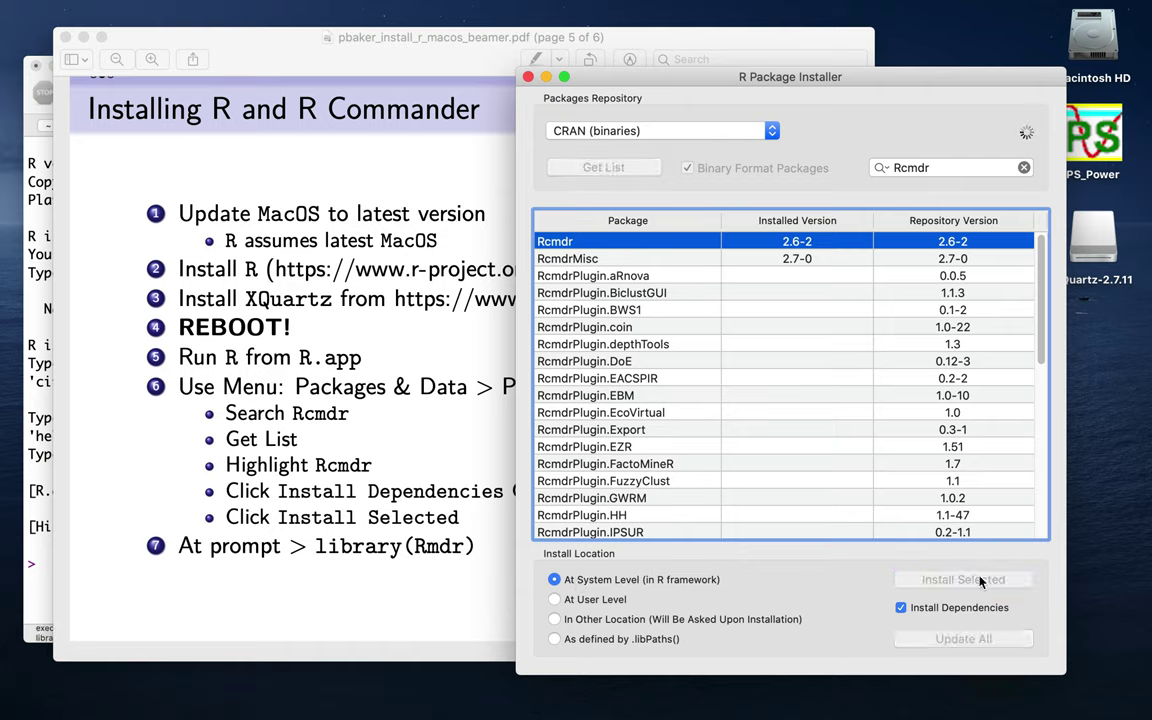
{"action": "left_click", "coordinate": [38, 299]}
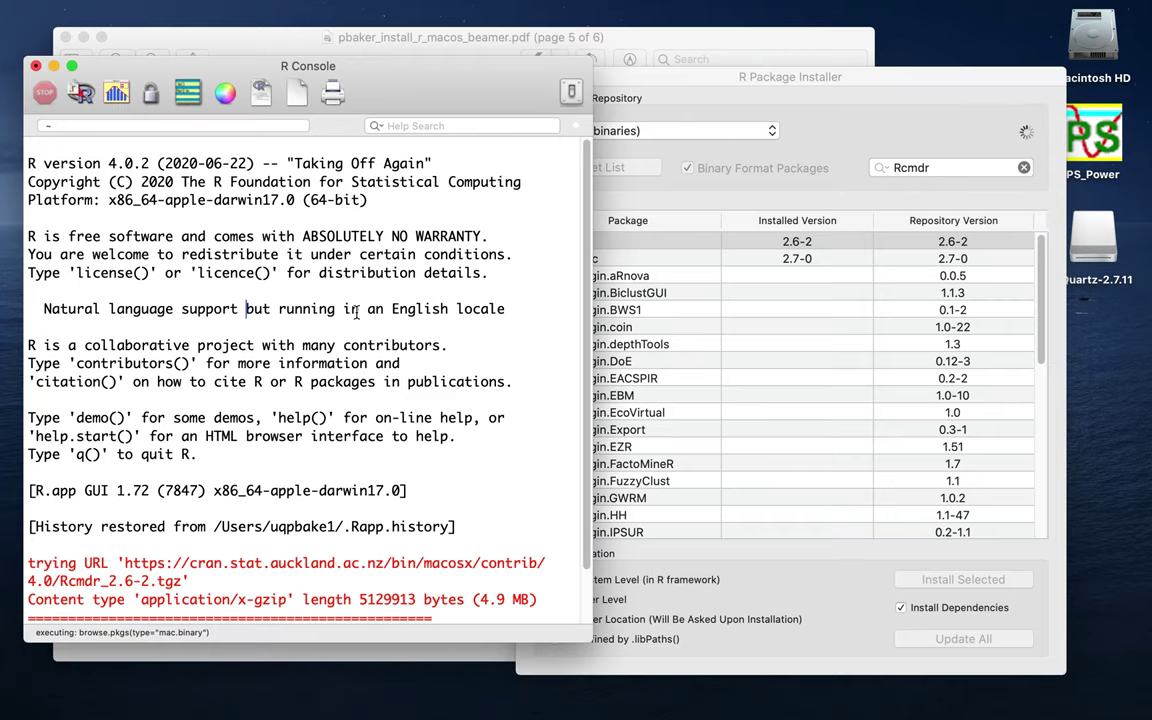
{"action": "left_click", "coordinate": [250, 310]}
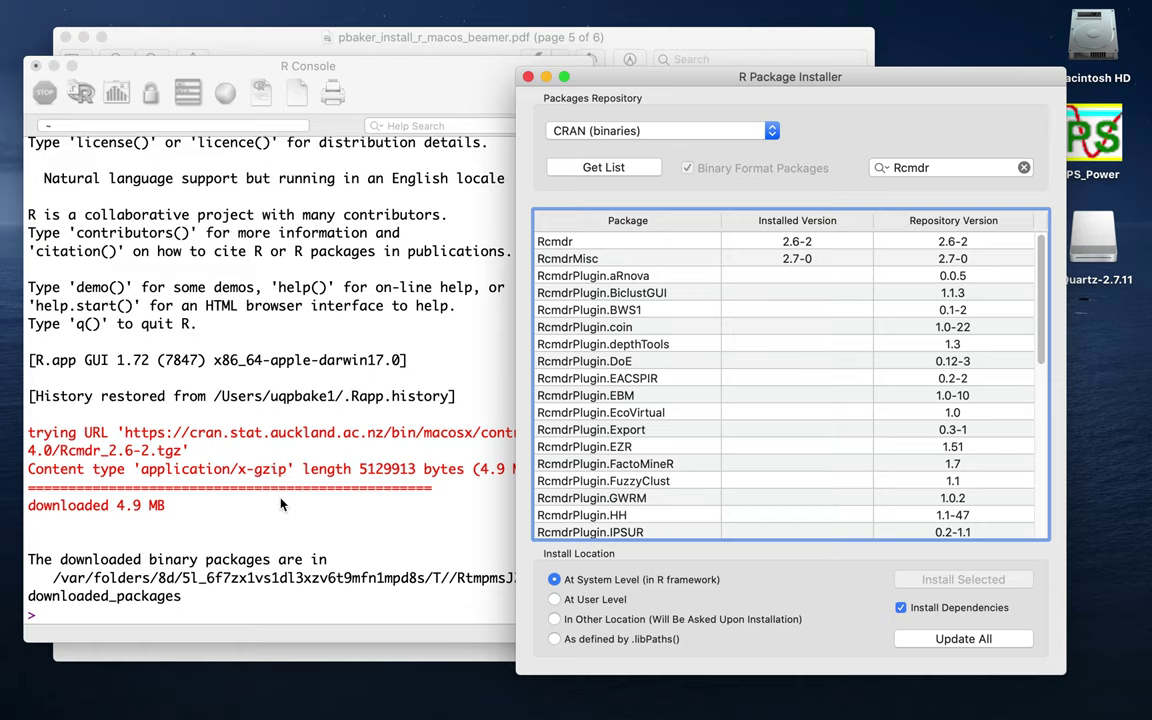
{"action": "left_click", "coordinate": [281, 505]}
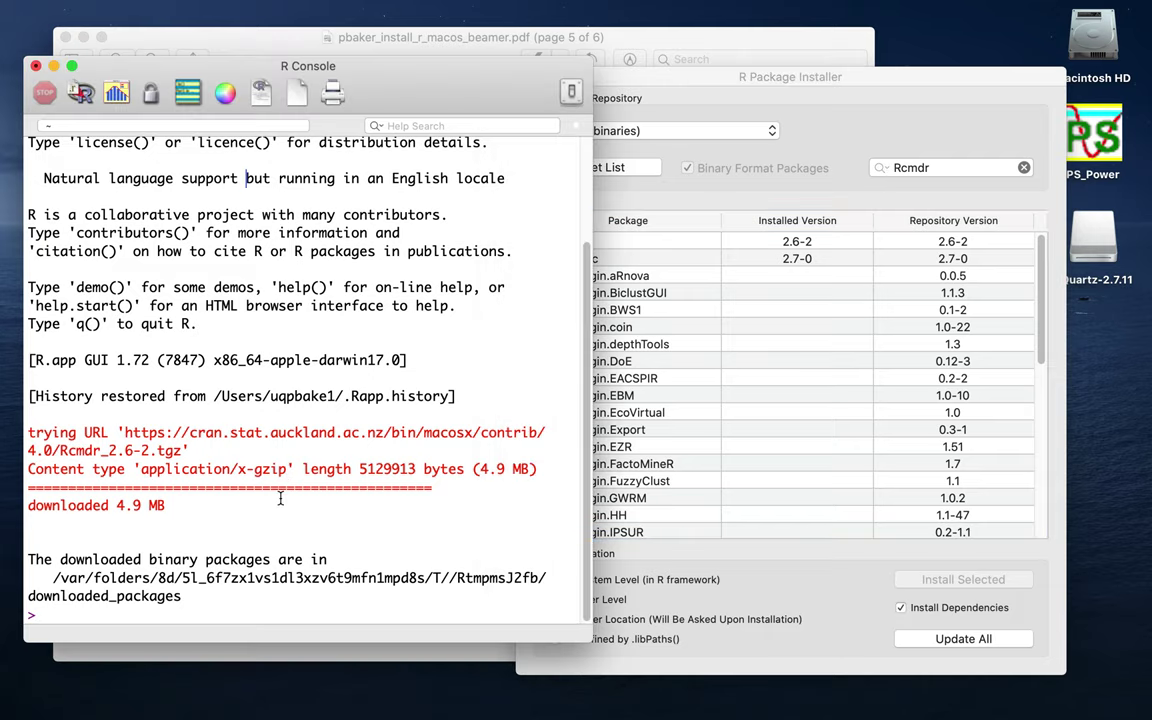
{"action": "left_click", "coordinate": [813, 96]}
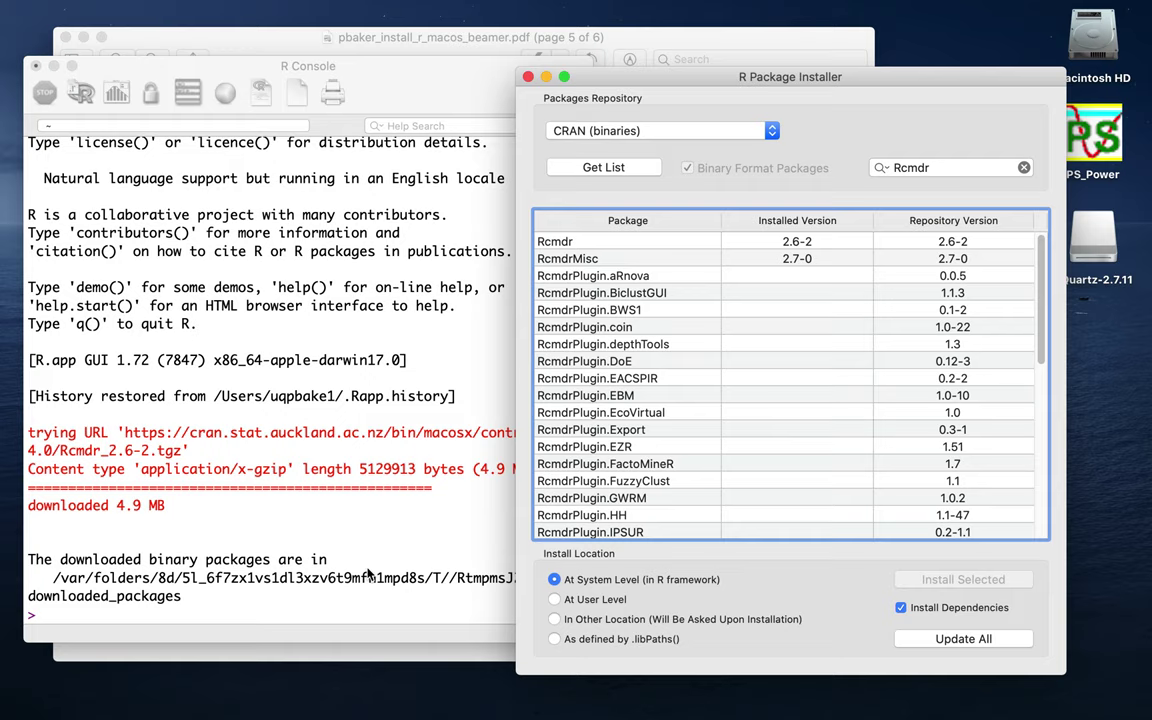
{"action": "left_click", "coordinate": [300, 447]}
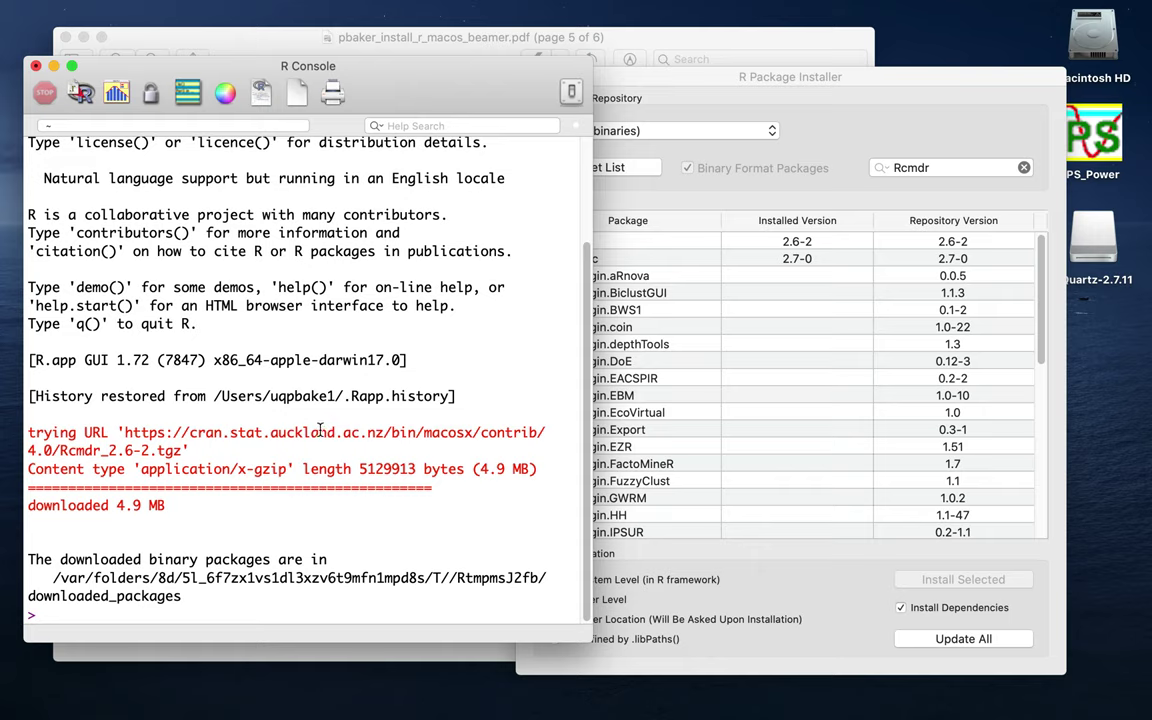
{"action": "left_click", "coordinate": [857, 128]}
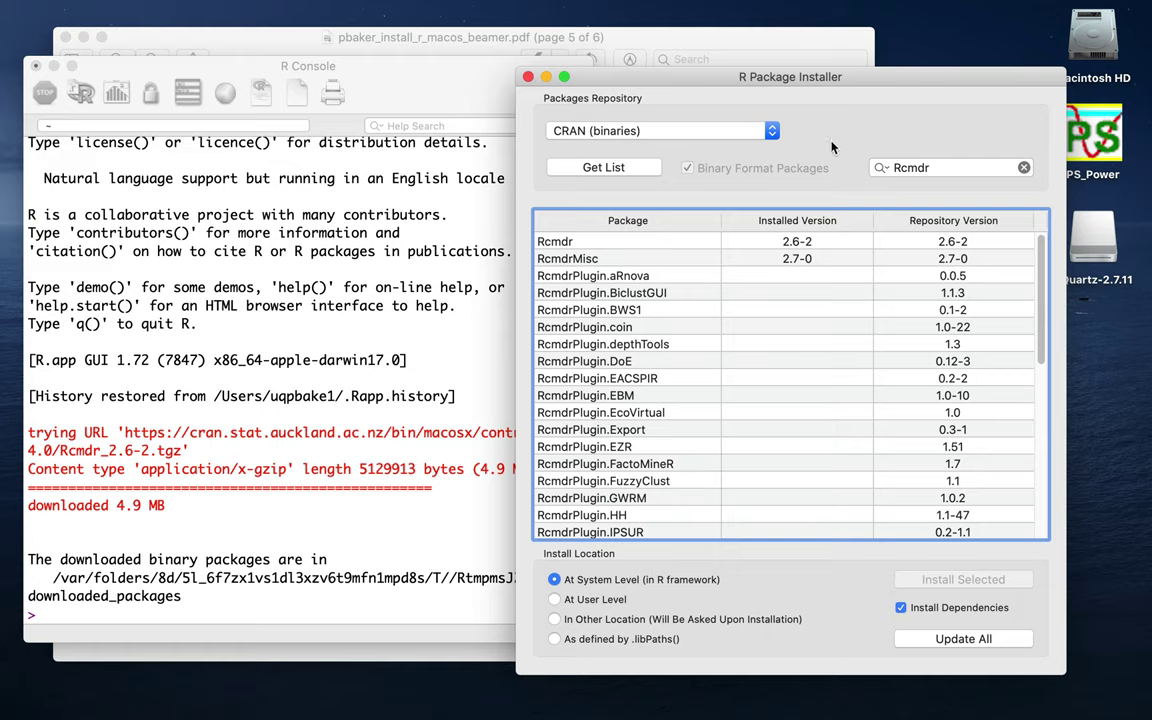
{"action": "left_click", "coordinate": [774, 132]}
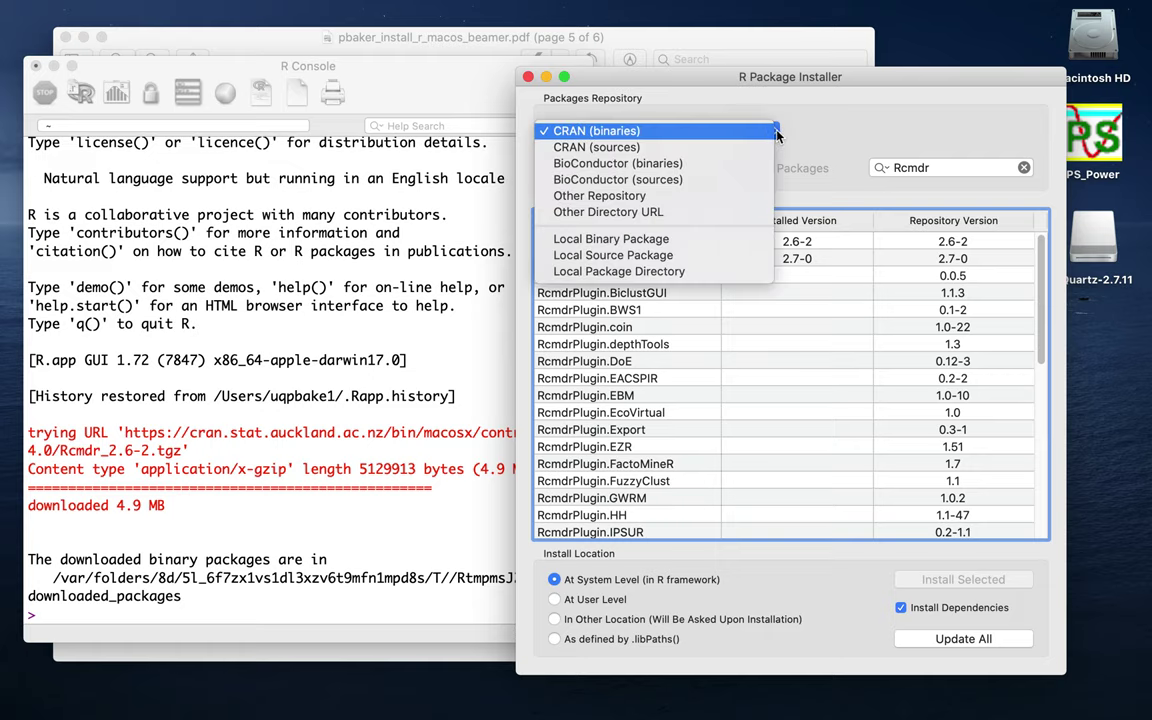
With CRAN (binaries) kept, install RcmdrPlugin.TeachingDemos 1.1-0 and close the Package Installer.
{"action": "left_click", "coordinate": [844, 144]}
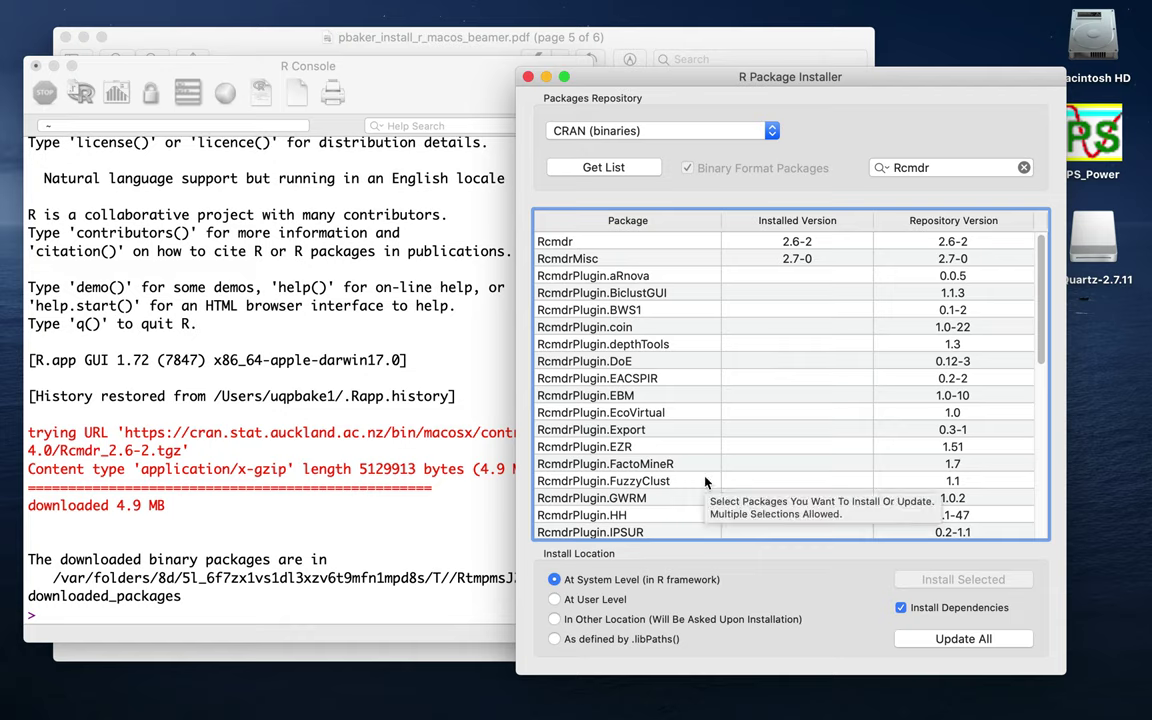
{"action": "scroll", "coordinate": [680, 455], "scroll_direction": "down", "scroll_amount": 5}
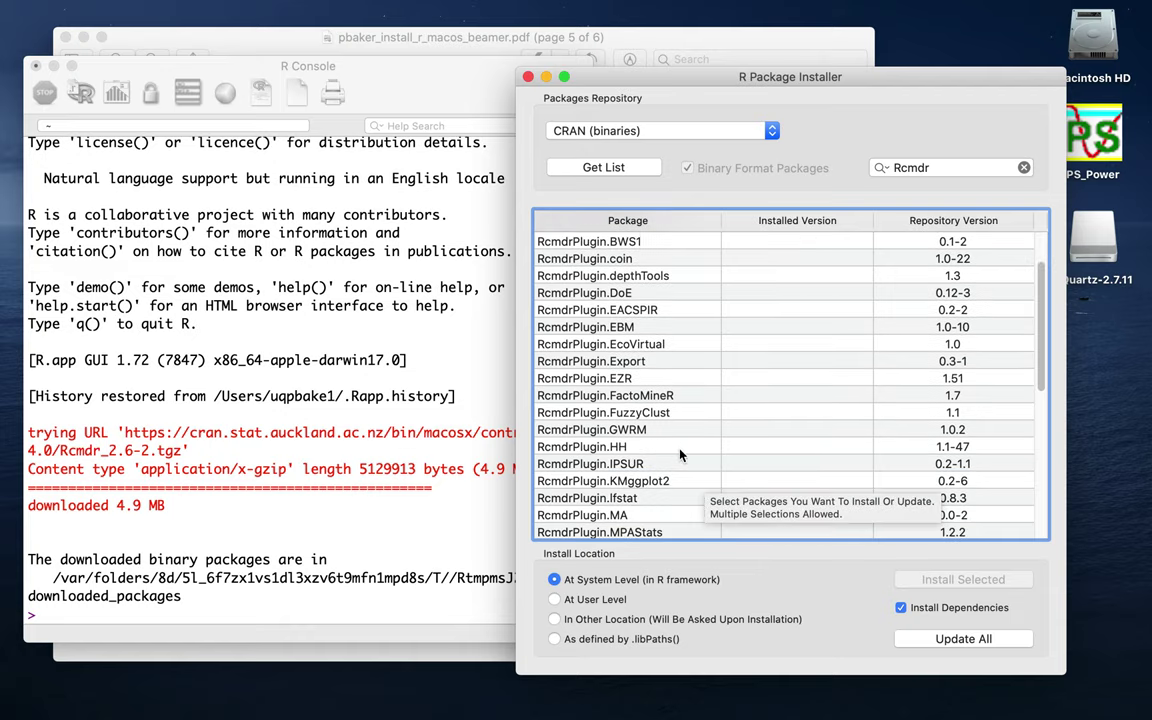
{"action": "scroll", "coordinate": [680, 455], "scroll_direction": "down", "scroll_amount": 5}
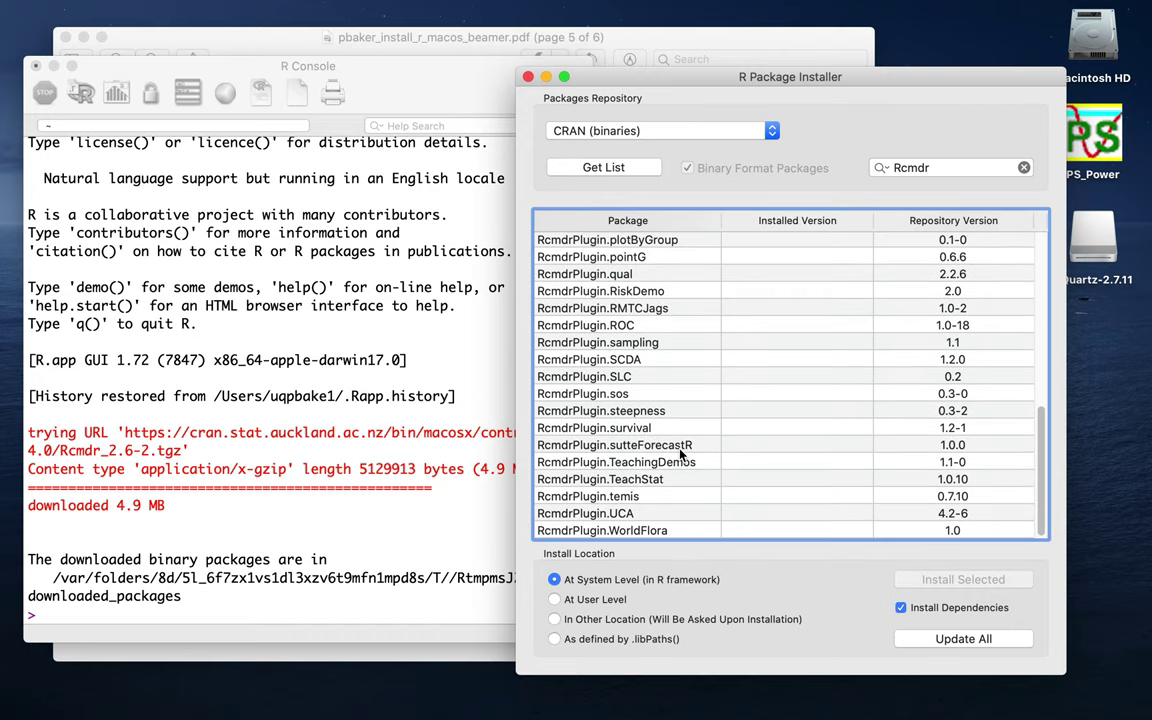
{"action": "left_click", "coordinate": [686, 463]}
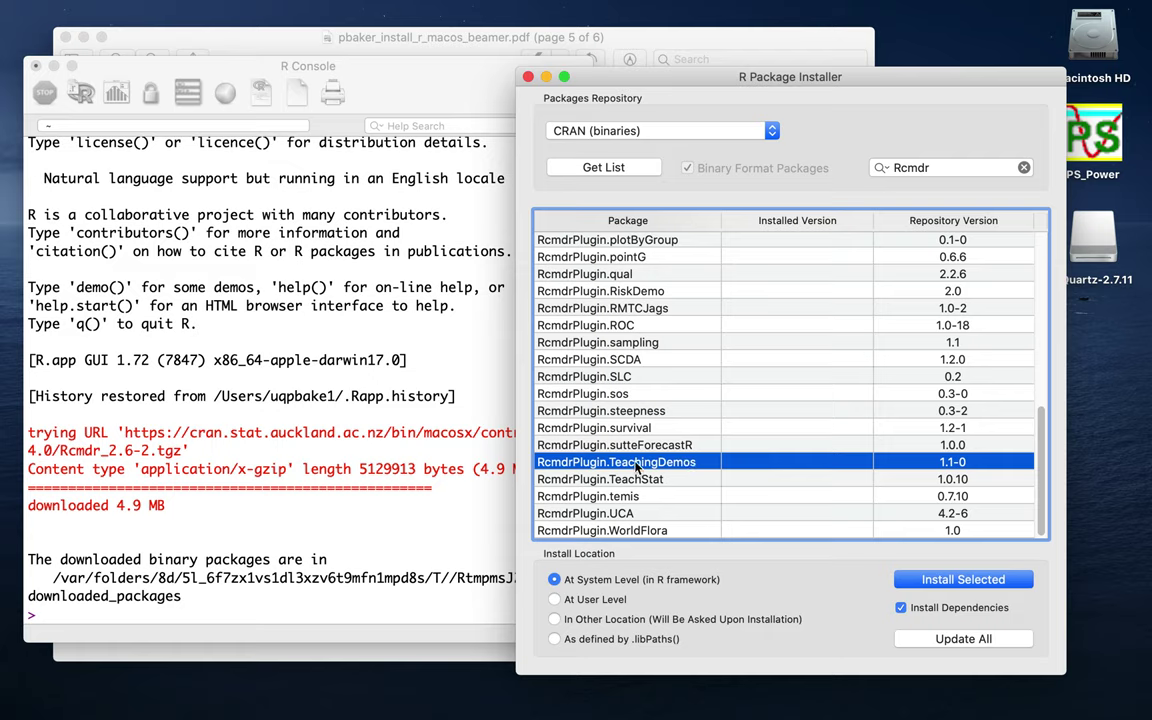
{"action": "left_click", "coordinate": [965, 582]}
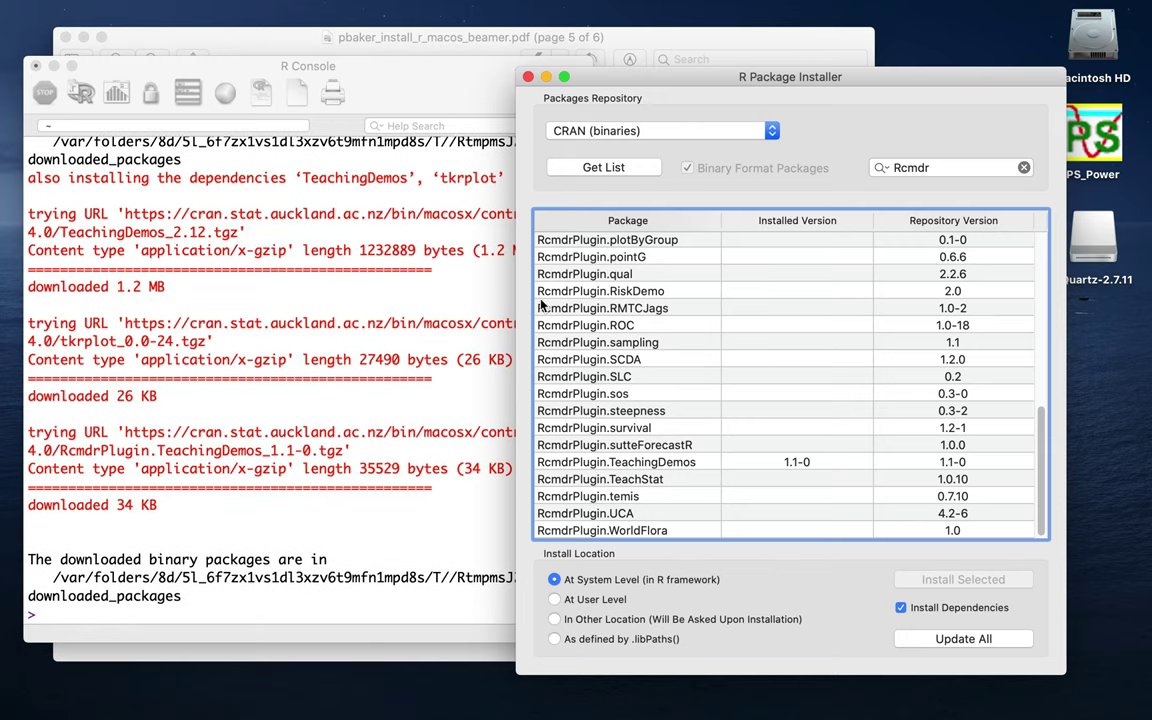
{"action": "left_click", "coordinate": [528, 77]}
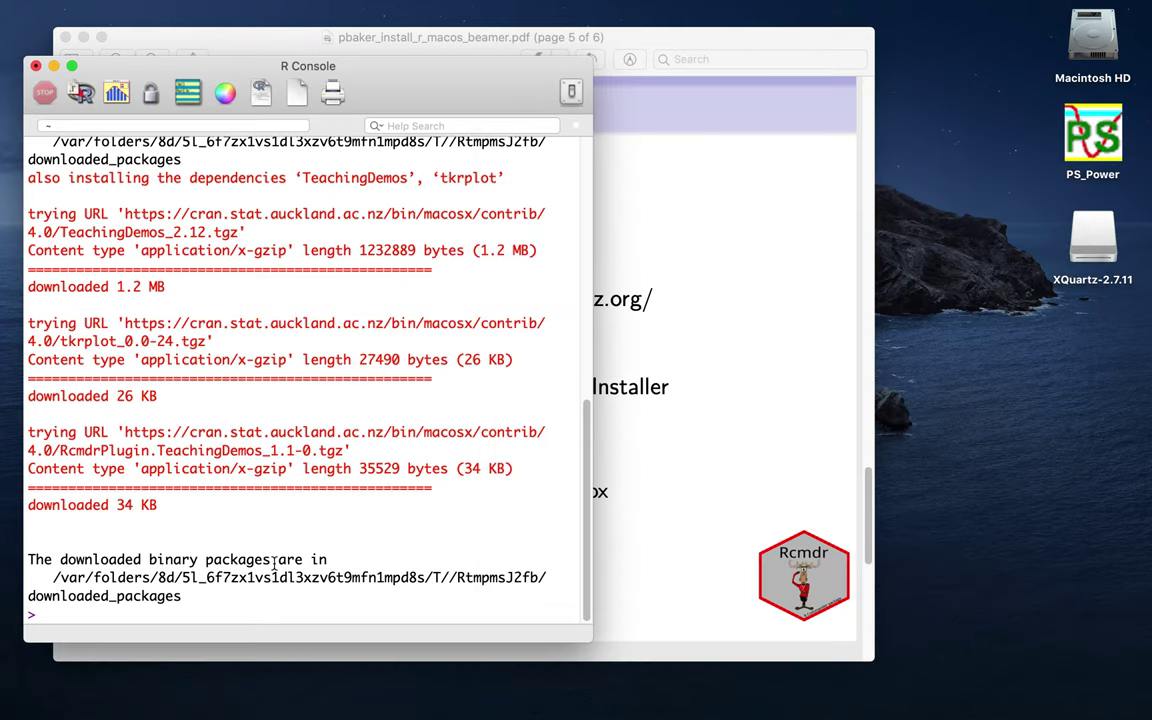
Run library(Rcmdr) in the R Console to open the R Commander 2.6-2 window.
{"action": "left_click", "coordinate": [630, 552]}
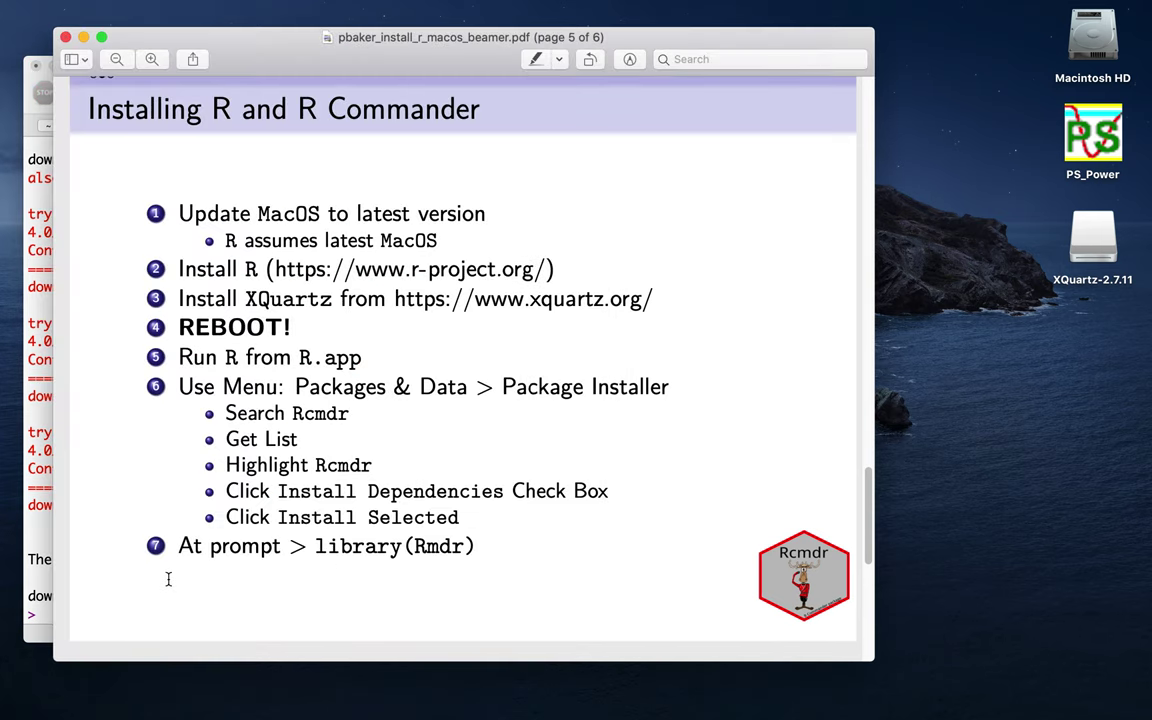
{"action": "left_click", "coordinate": [38, 545]}
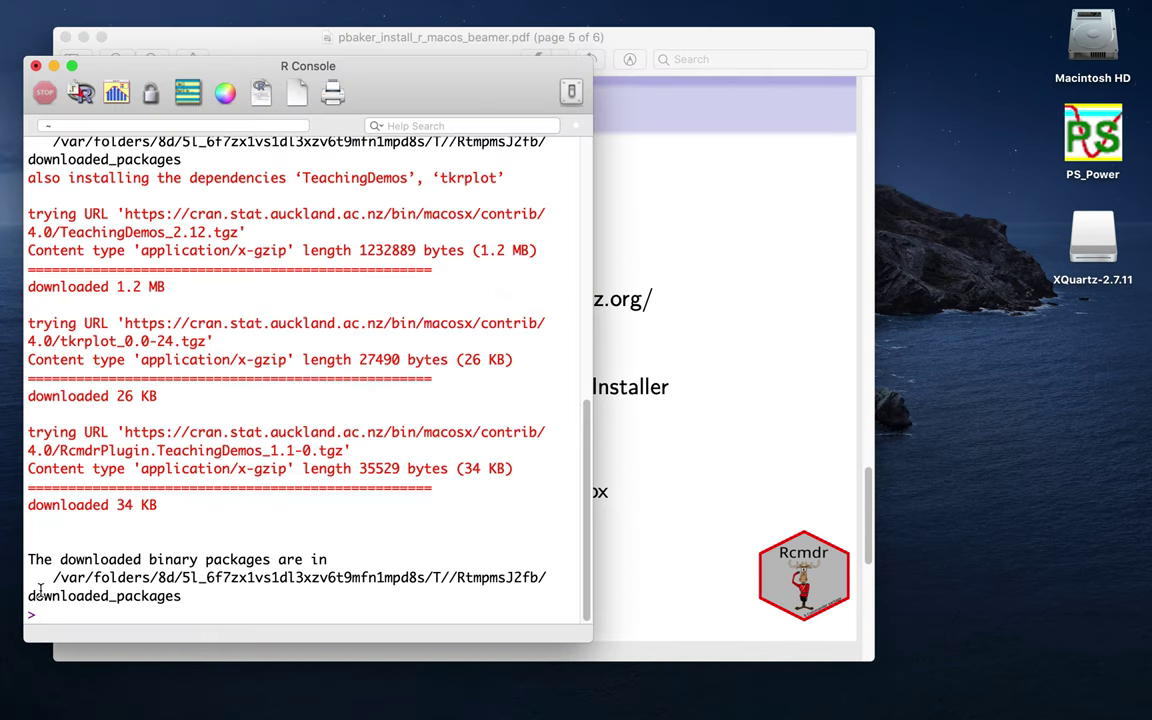
{"action": "left_click", "coordinate": [136, 607]}
{"action": "type", "text": "library(R"}
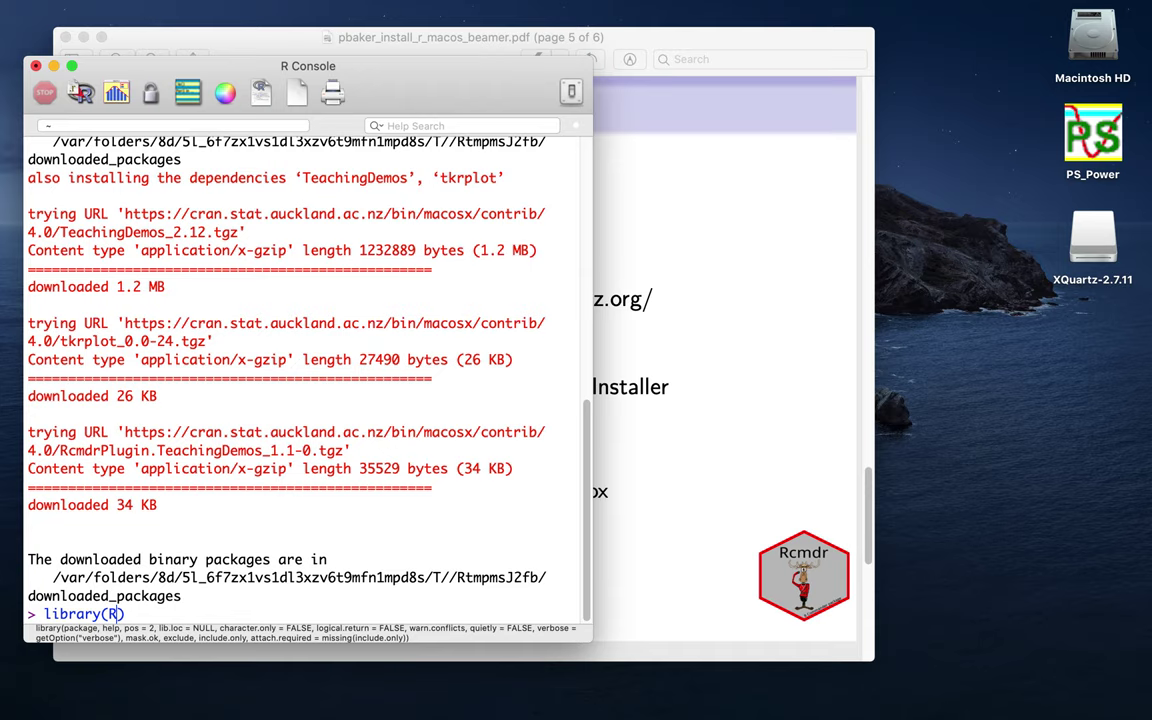
{"action": "type", "text": "cmdr"}
{"action": "key", "text": "Return"}
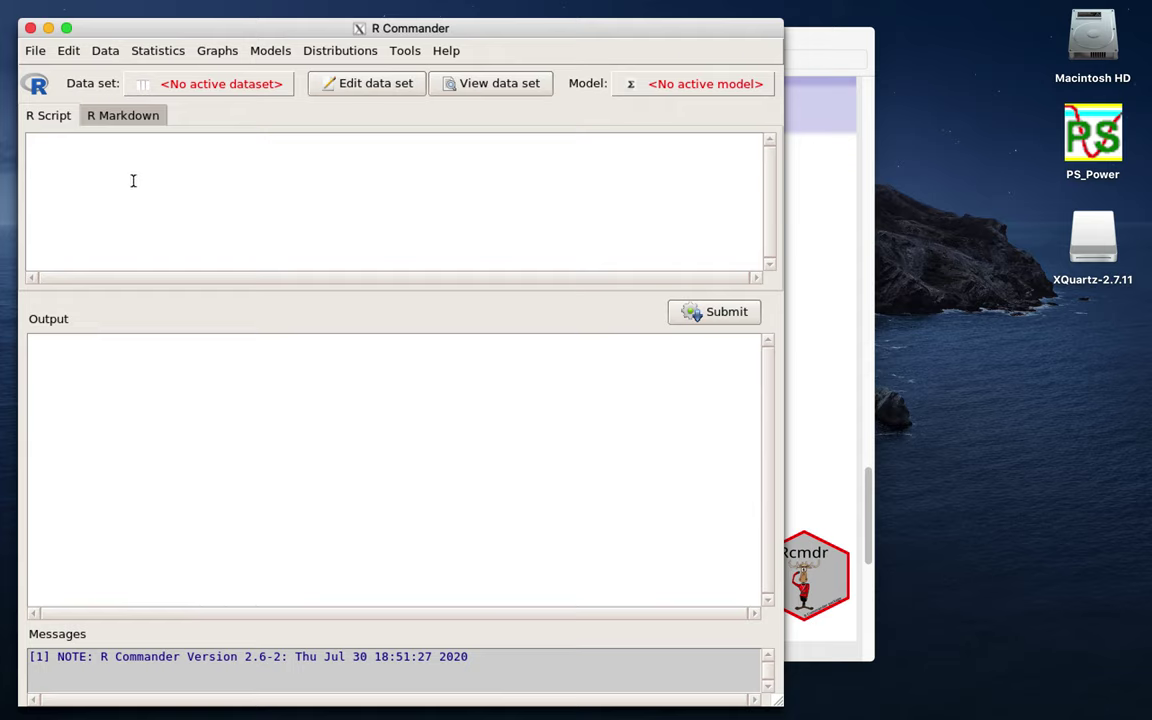
{"action": "left_click", "coordinate": [110, 54]}
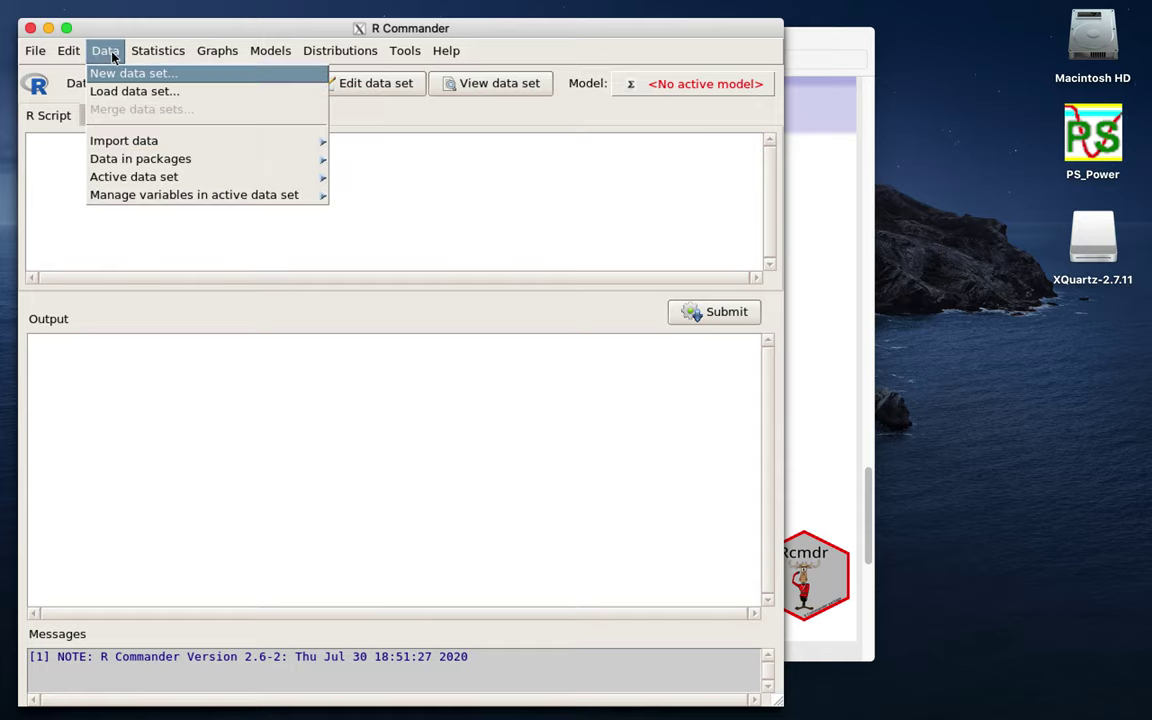
Look over the Data, Graphs and File menus, then choose File > Exit > From Commander and R.
{"action": "mouse_move", "coordinate": [210, 52]}
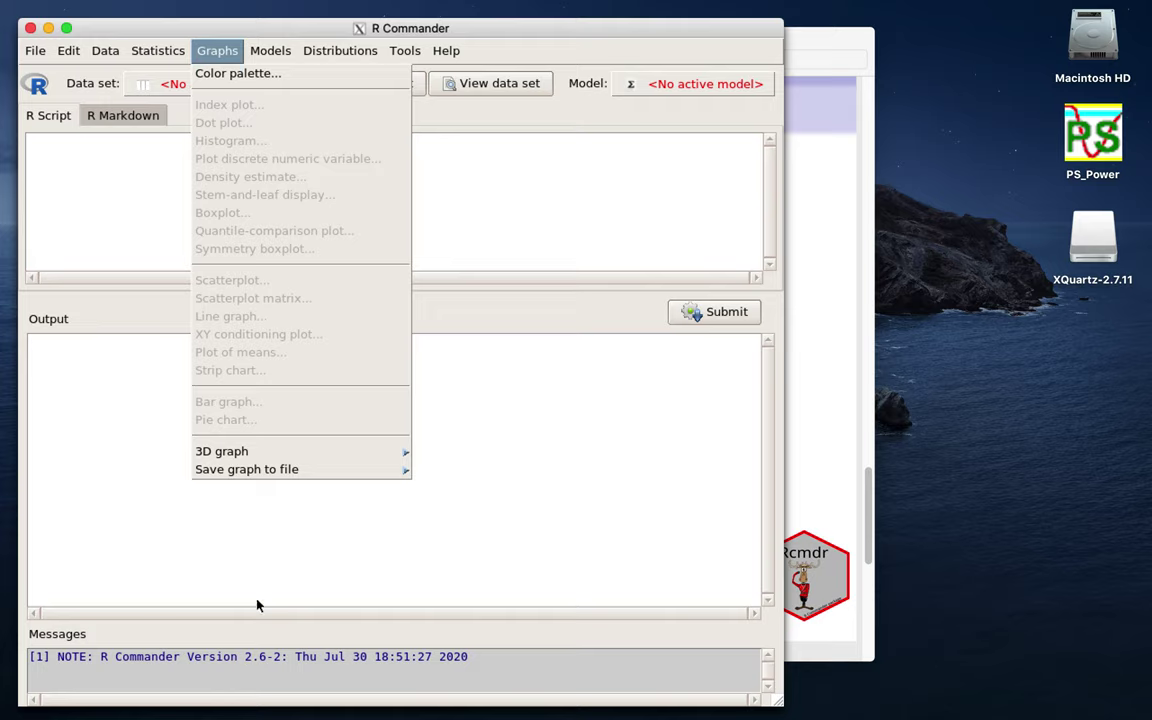
{"action": "mouse_move", "coordinate": [35, 52]}
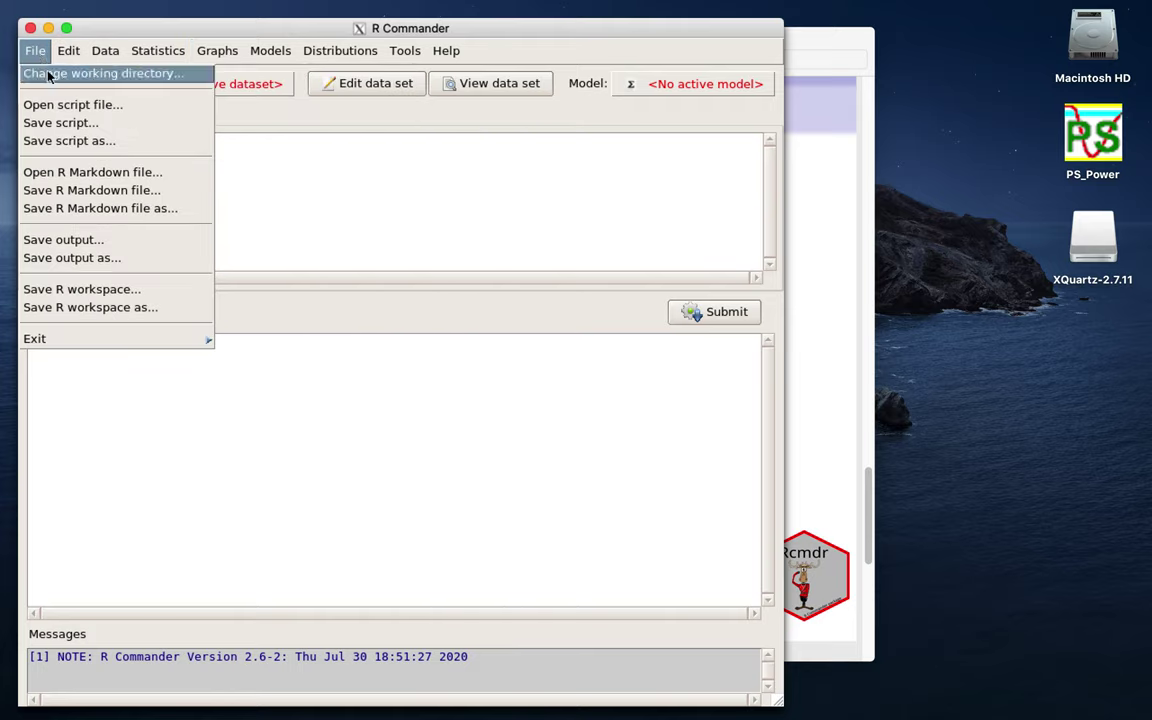
{"action": "left_click", "coordinate": [185, 434]}
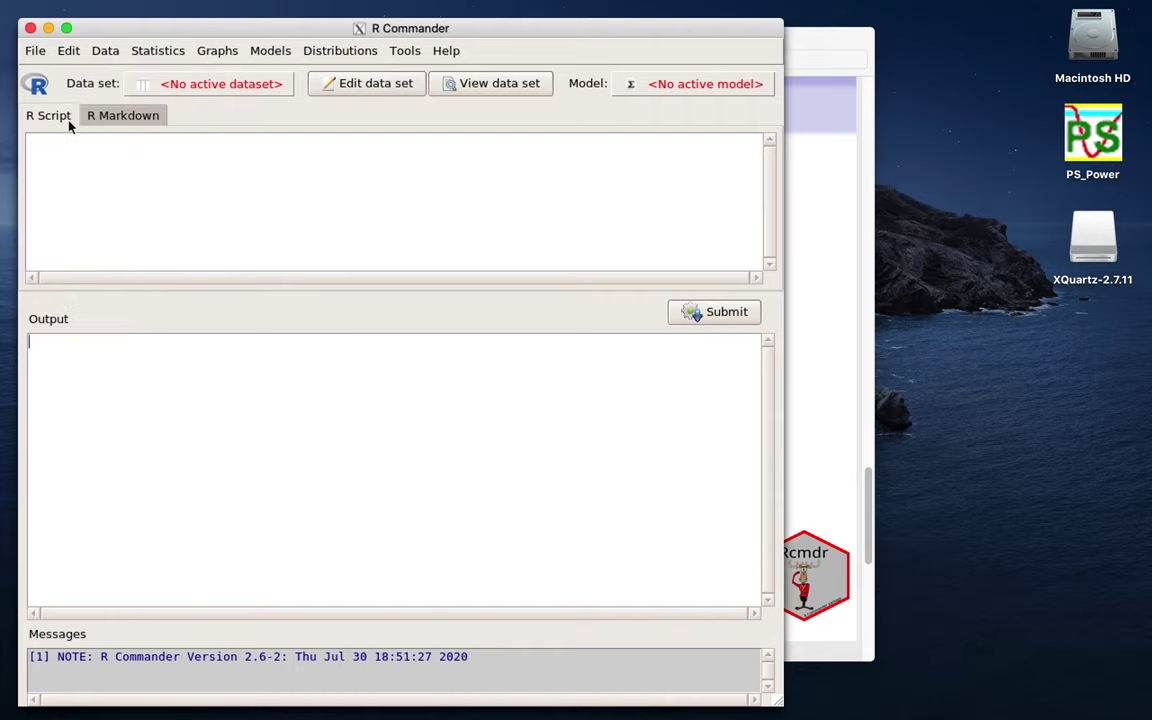
{"action": "left_click", "coordinate": [38, 51]}
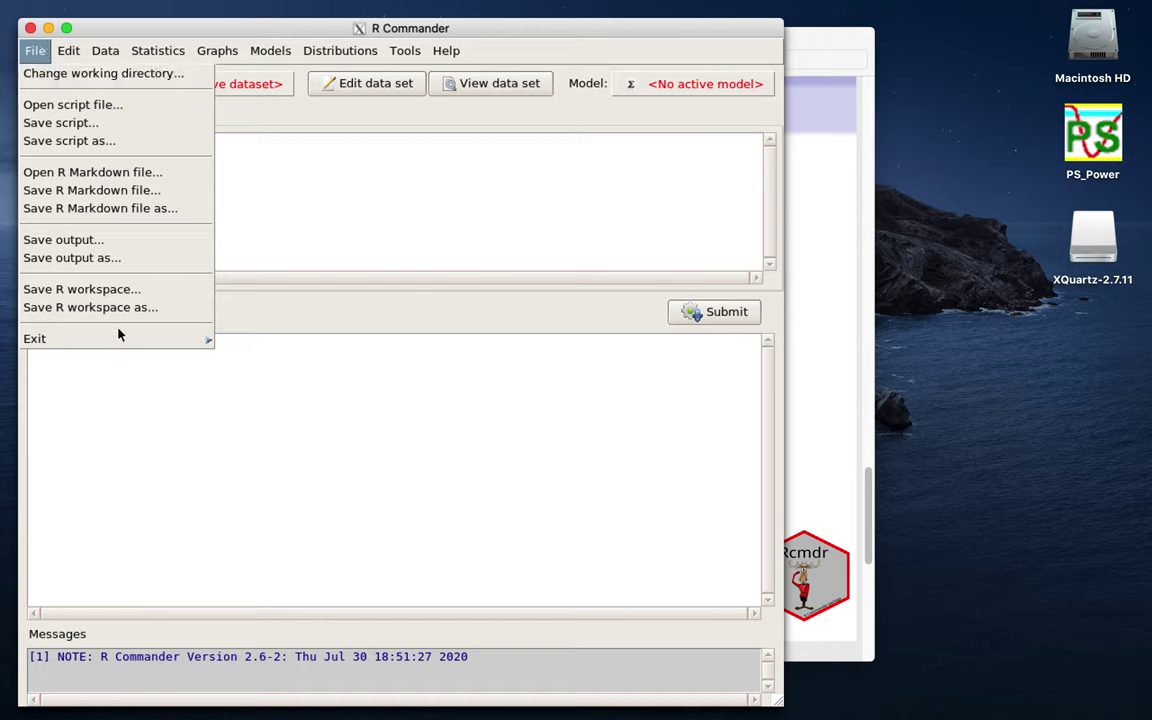
{"action": "mouse_move", "coordinate": [123, 337]}
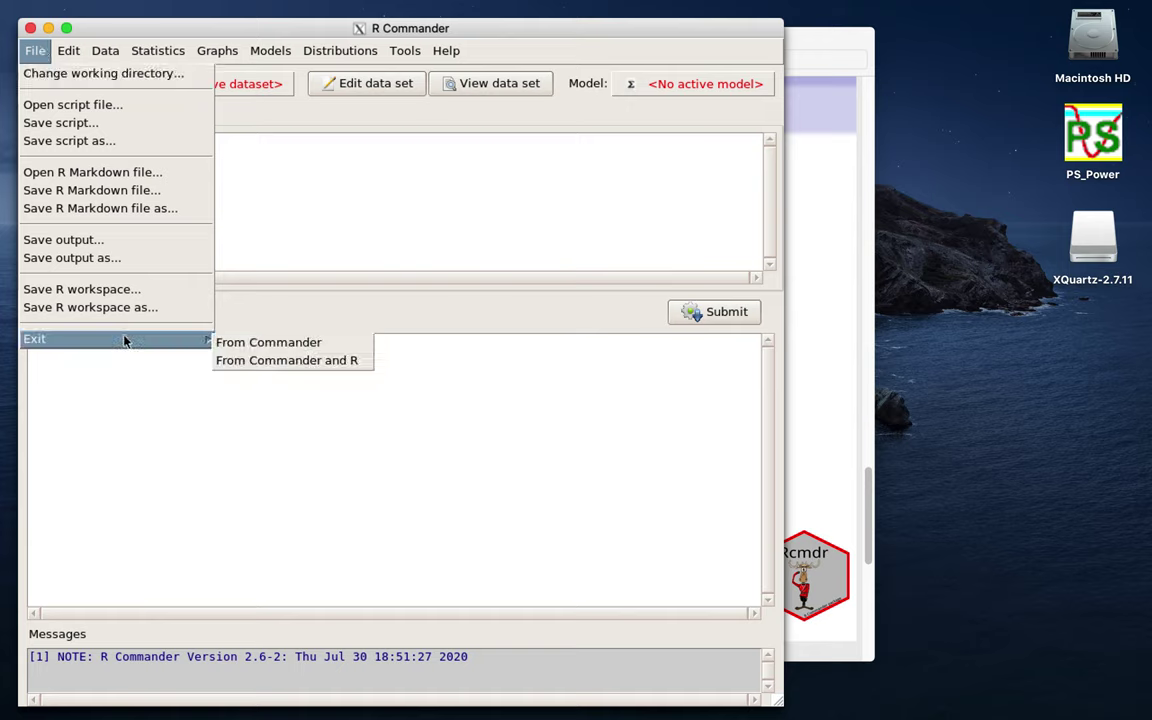
{"action": "left_click", "coordinate": [240, 366]}
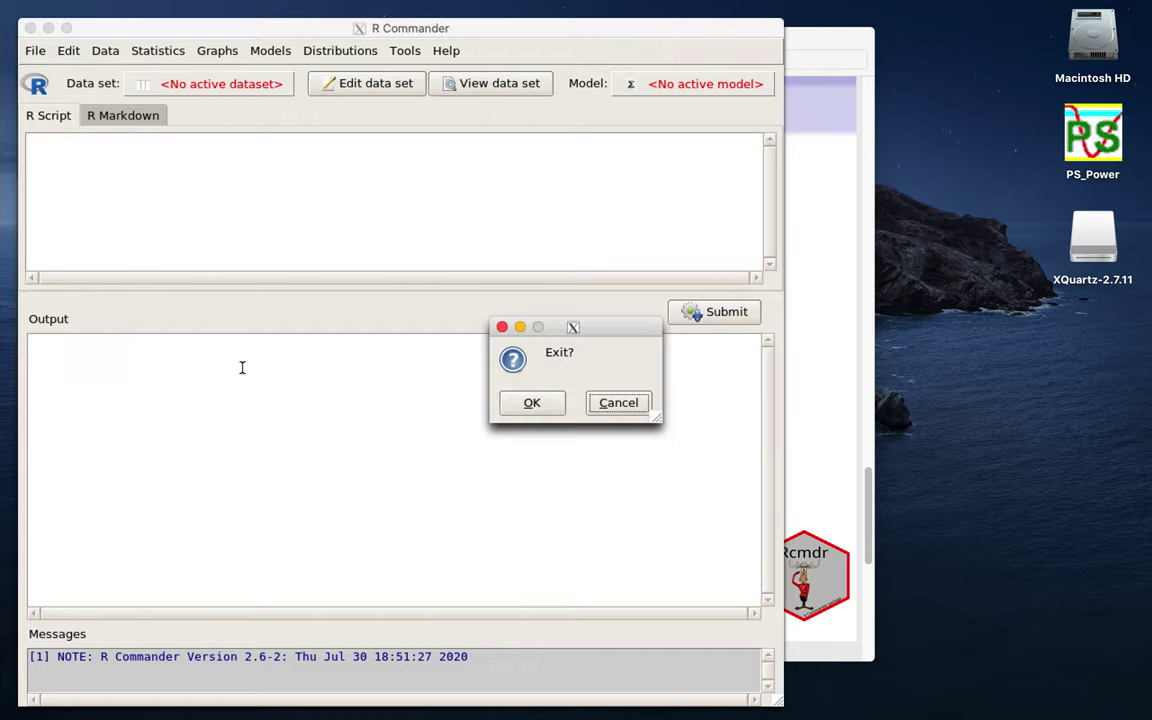
Confirm the Exit? dialog with OK so R Commander and R both close.
{"action": "left_click", "coordinate": [531, 404]}
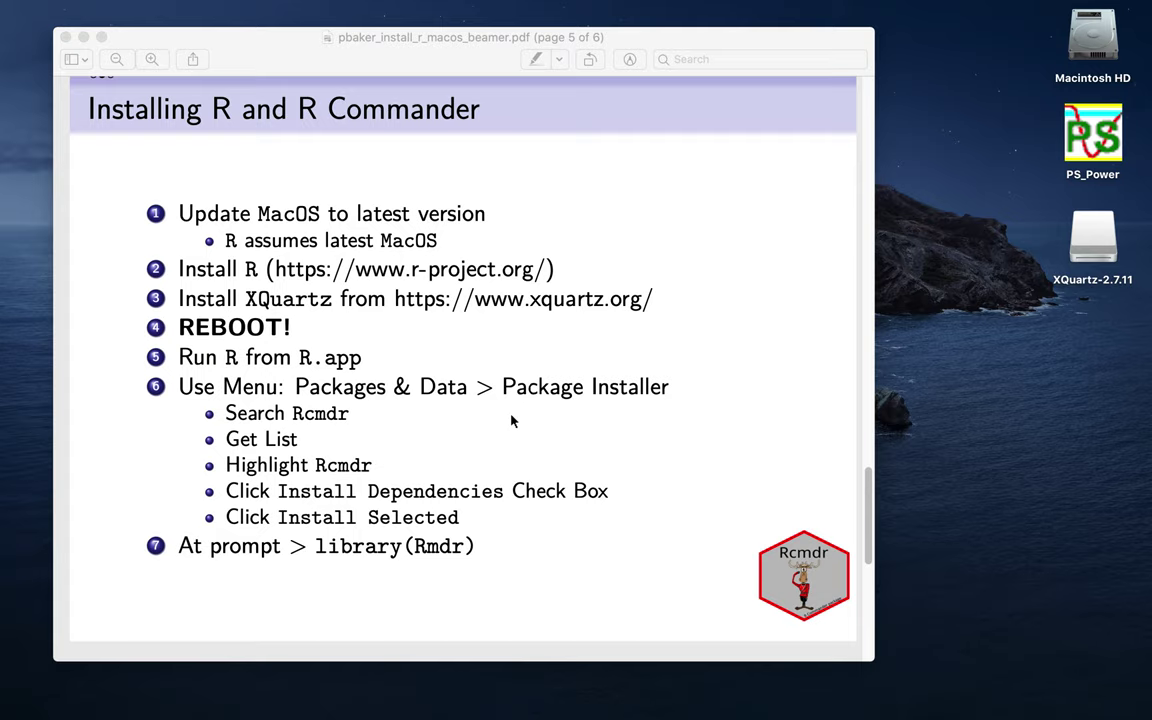